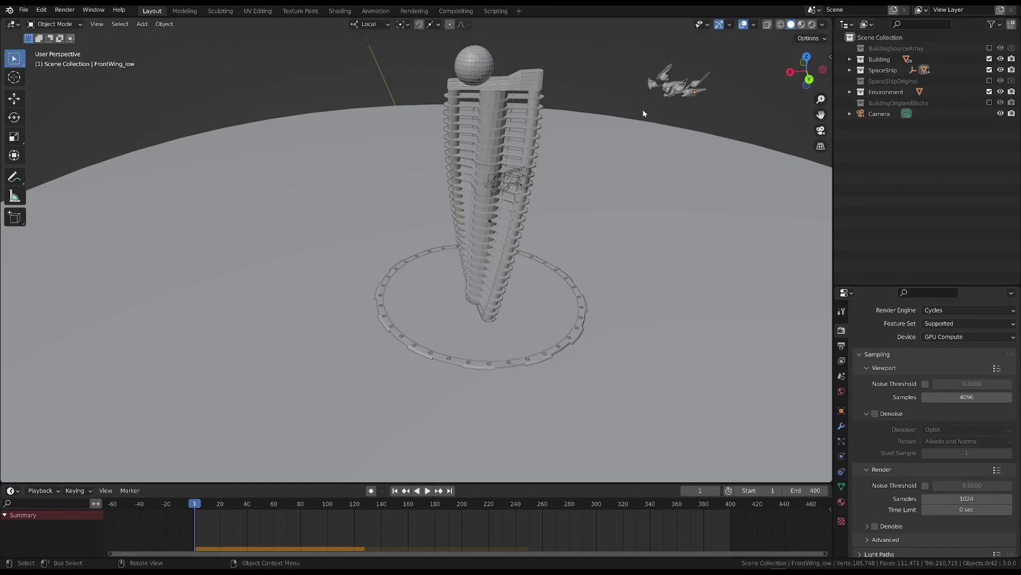
Step: Play the animation from frame 1 past frame 100 to watch the spaceship crash into the tower
{"action": "mouse_move", "coordinate": [643, 111]}
{"action": "middle_mouse_down"}
{"action": "mouse_move", "coordinate": [632, 124]}
{"action": "mouse_move", "coordinate": [647, 114]}
{"action": "middle_mouse_up"}
{"action": "scroll", "coordinate": [702, 86], "scroll_direction": "up", "scroll_amount": 1}
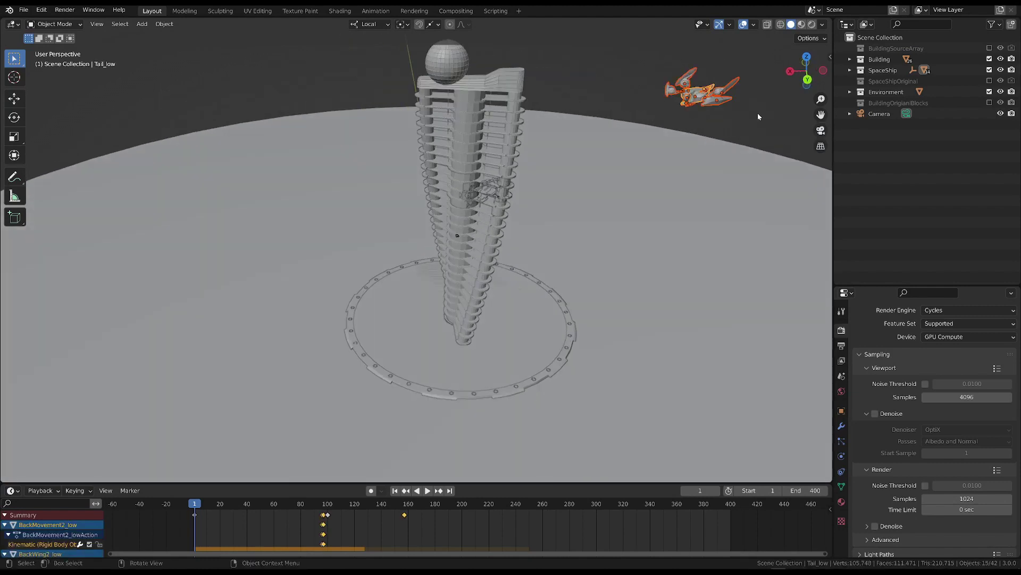
{"action": "left_click", "coordinate": [759, 115]}
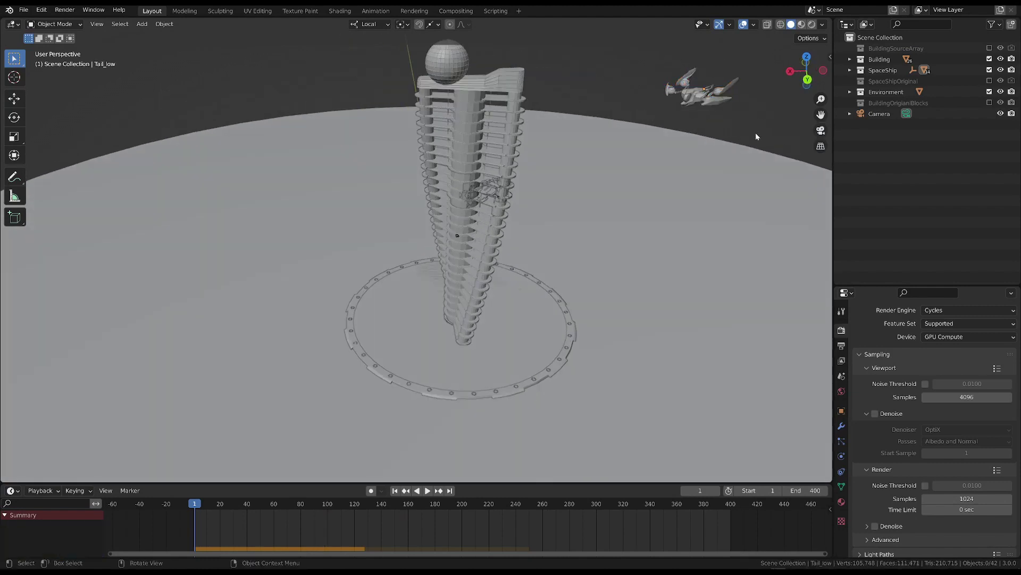
{"action": "middle_click_drag", "start_coordinate": [756, 137], "coordinate": [670, 178]}
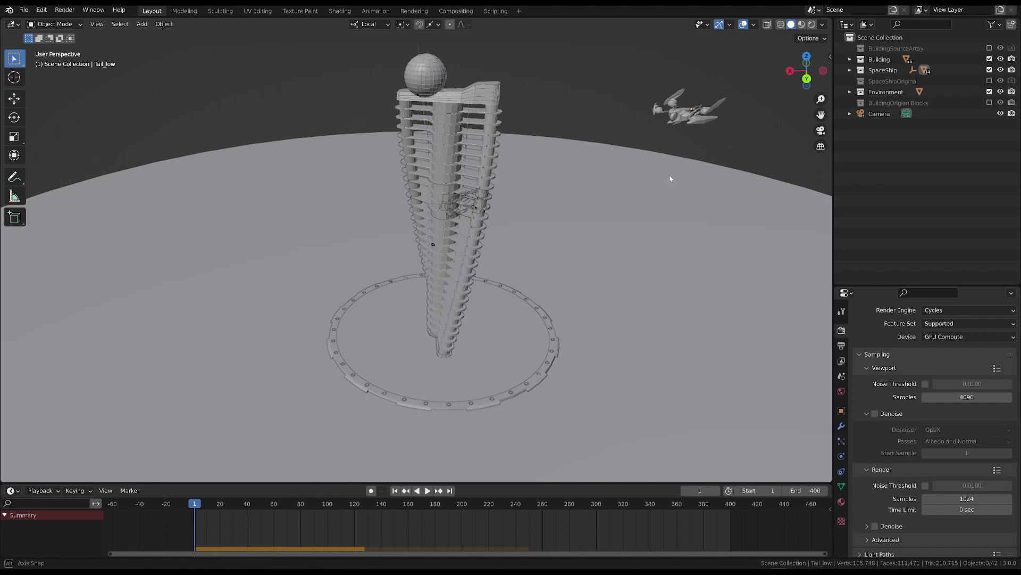
{"action": "left_click", "coordinate": [726, 120]}
{"action": "left_click", "coordinate": [743, 120]}
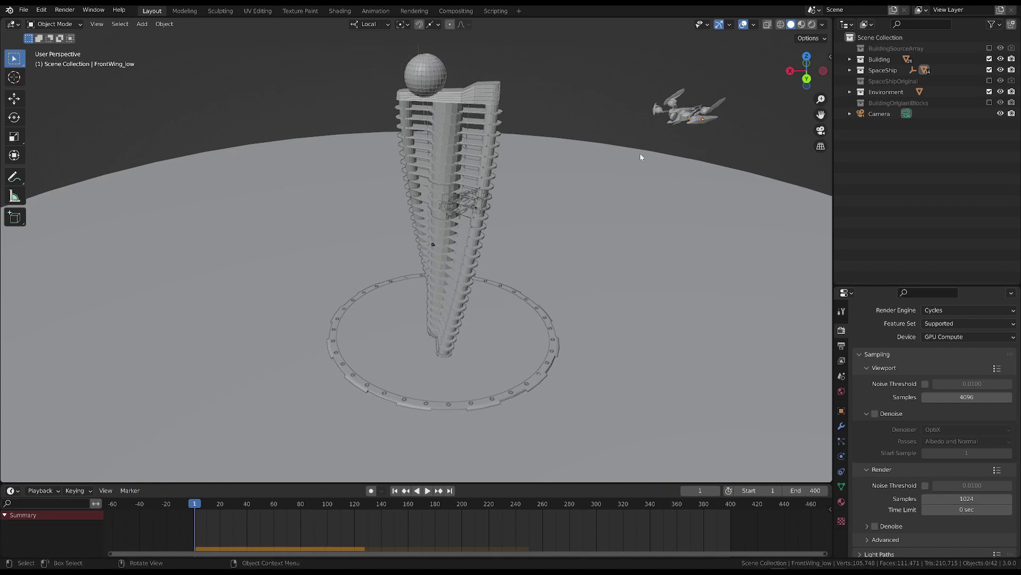
{"action": "middle_click_drag", "start_coordinate": [641, 157], "coordinate": [640, 152]}
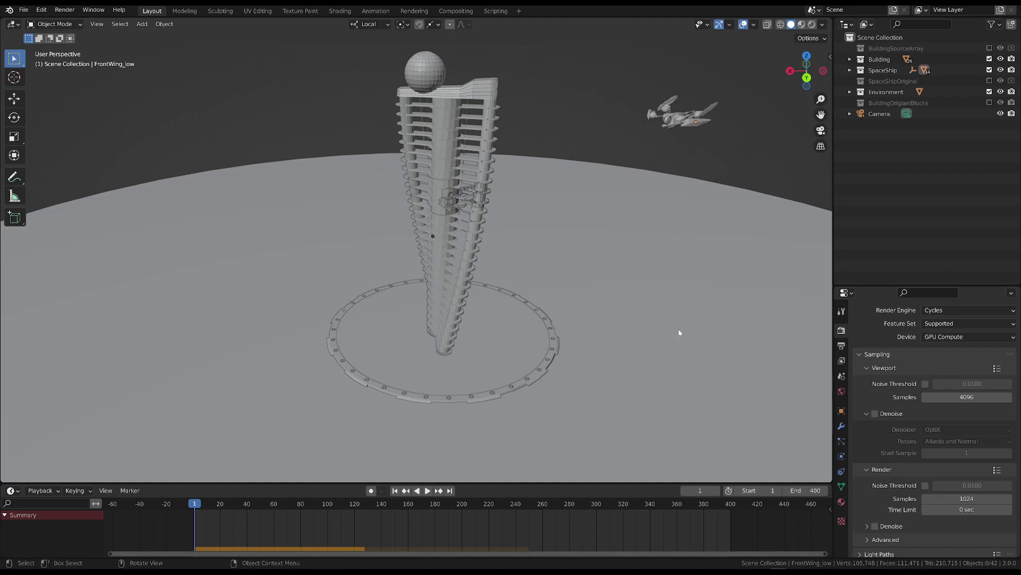
{"action": "key", "text": "space"}
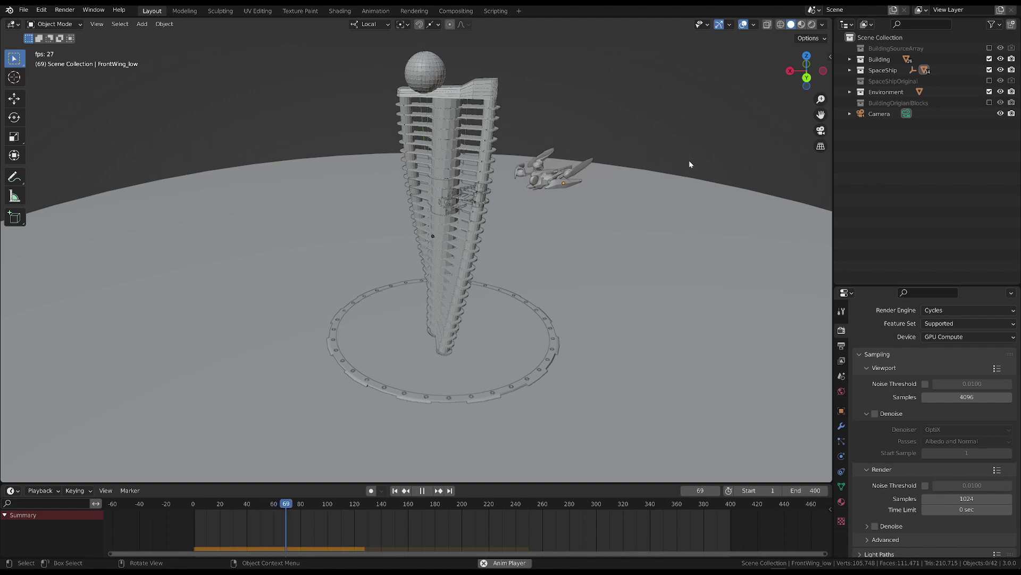
{"action": "key", "text": "space"}
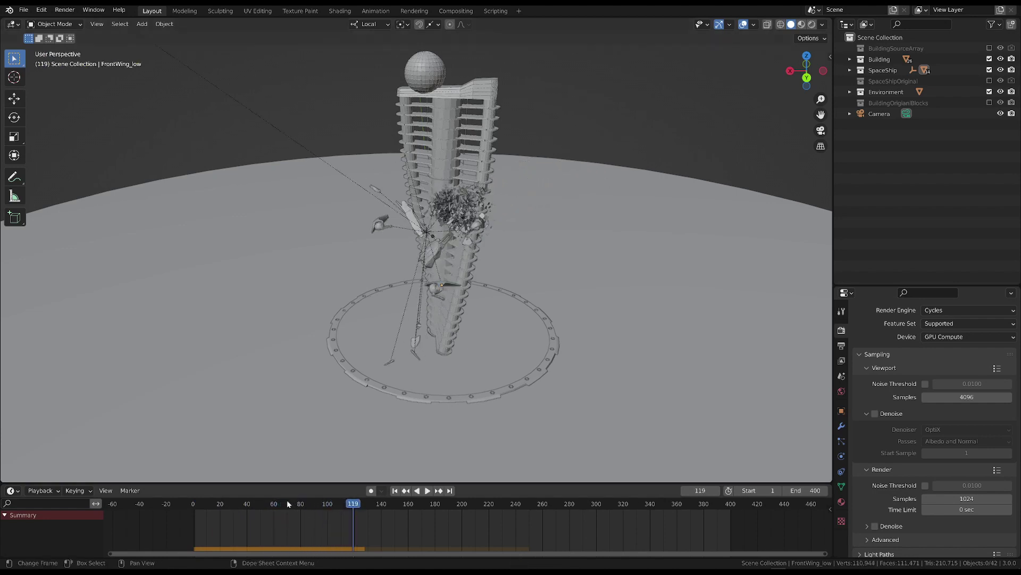
Step: Replay the crash from about frame 40, stop past the impact, and return to frame 1
{"action": "left_click_drag", "start_coordinate": [288, 504], "coordinate": [247, 504]}
{"action": "left_click", "coordinate": [376, 143]}
{"action": "left_click", "coordinate": [376, 144]}
{"action": "left_click", "coordinate": [293, 138]}
{"action": "key", "text": "space"}
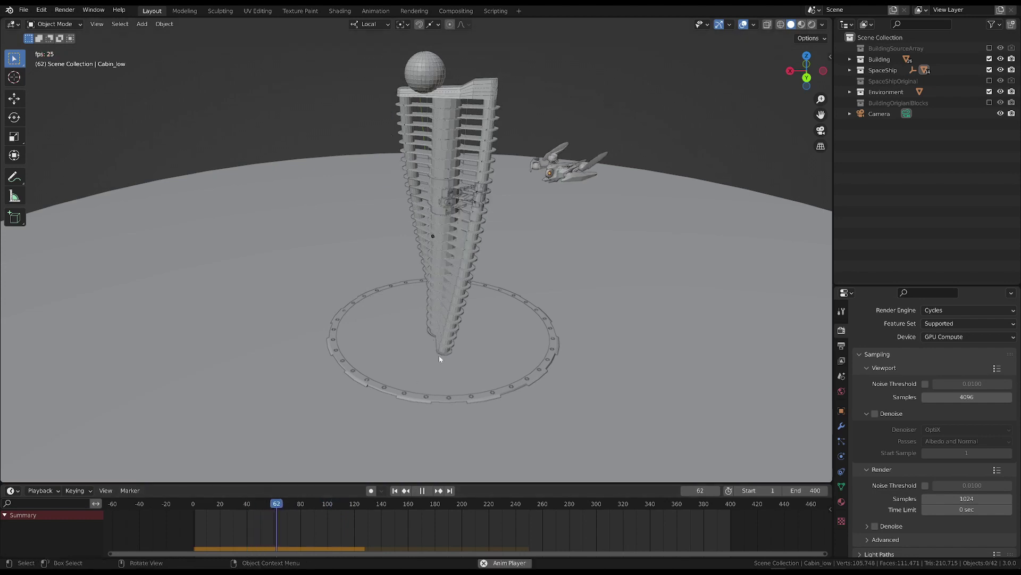
{"action": "key", "text": "space"}
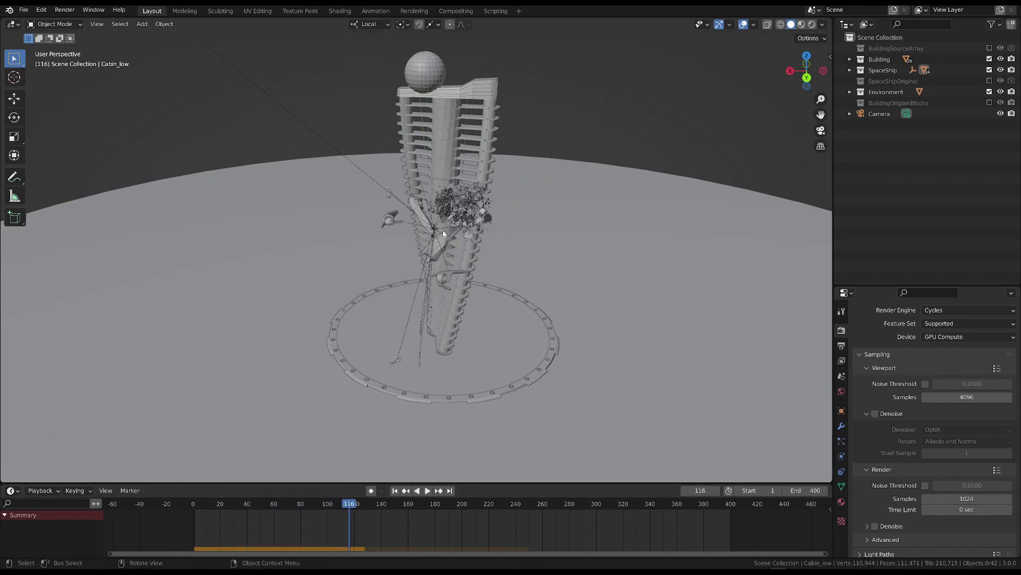
{"action": "left_click", "coordinate": [394, 490]}
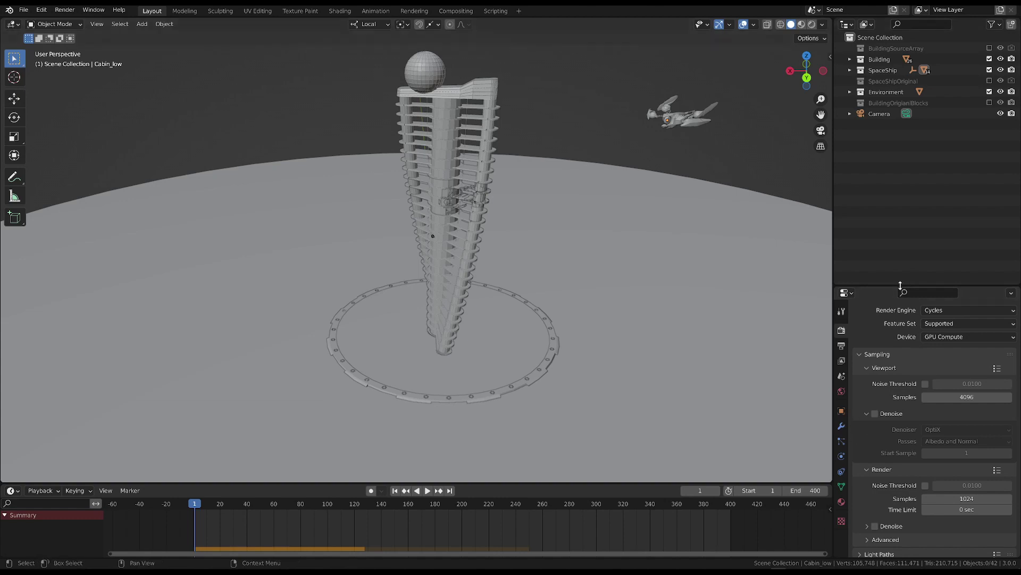
Step: Enlarge the properties editor and show the scene's Rigid Body World settings
{"action": "left_click", "coordinate": [697, 123]}
{"action": "left_click_drag", "start_coordinate": [893, 287], "coordinate": [796, 243]}
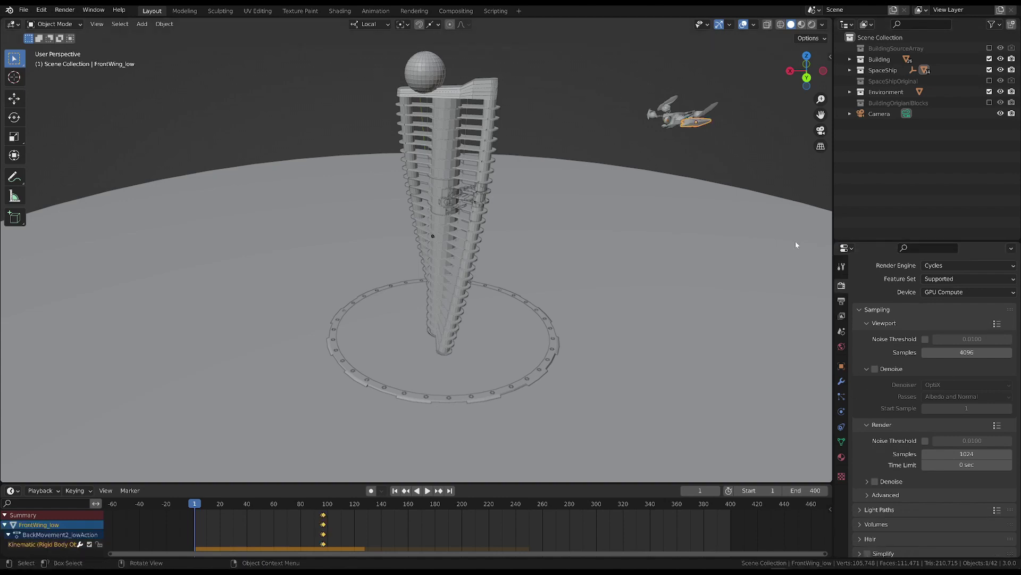
{"action": "left_click", "coordinate": [751, 143]}
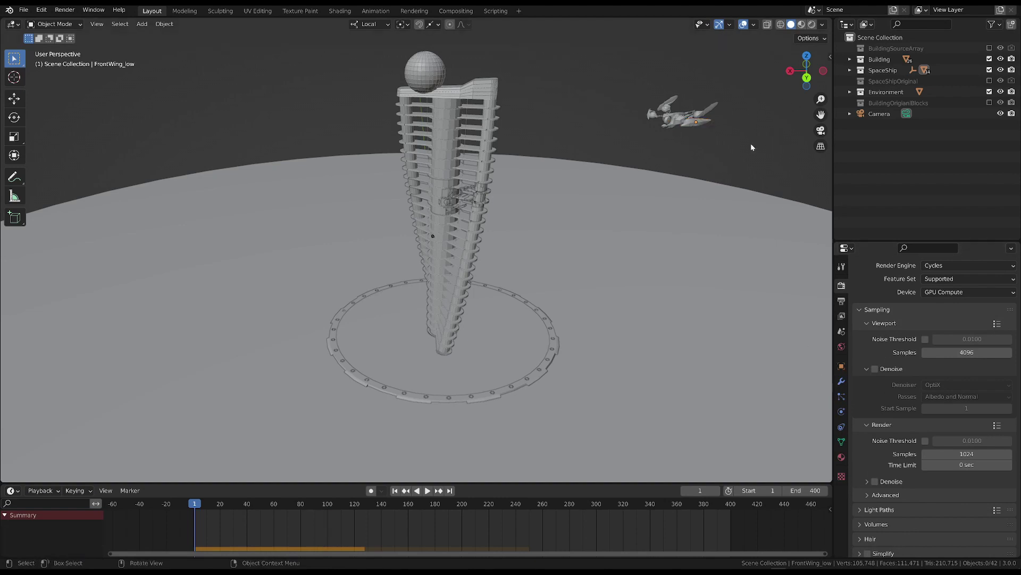
{"action": "left_click", "coordinate": [842, 331]}
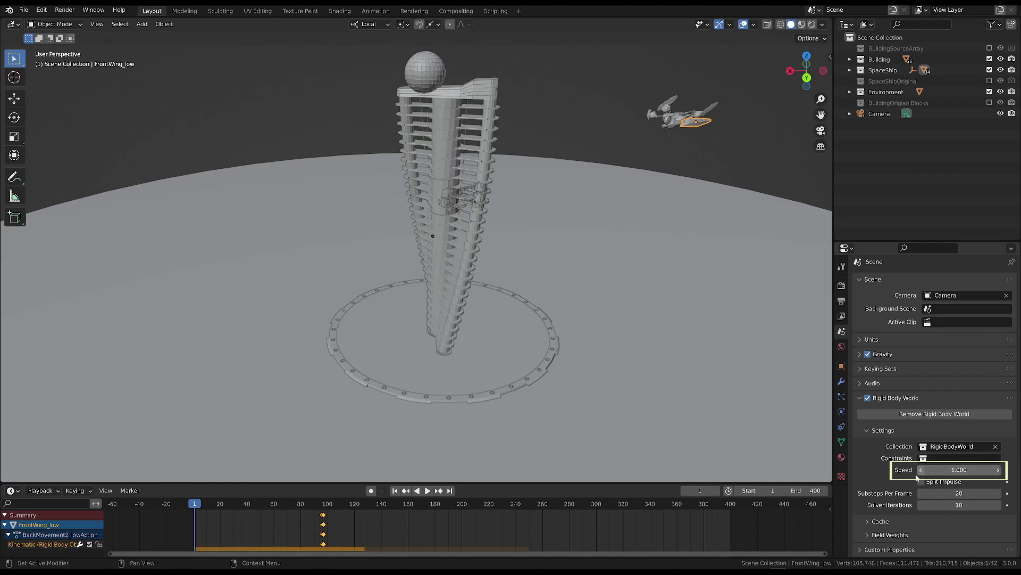
Step: Preview the simulation briefly, set the Rigid Body World speed to 0.5, and start playback again
{"action": "key", "text": "space"}
{"action": "key", "text": "Escape"}
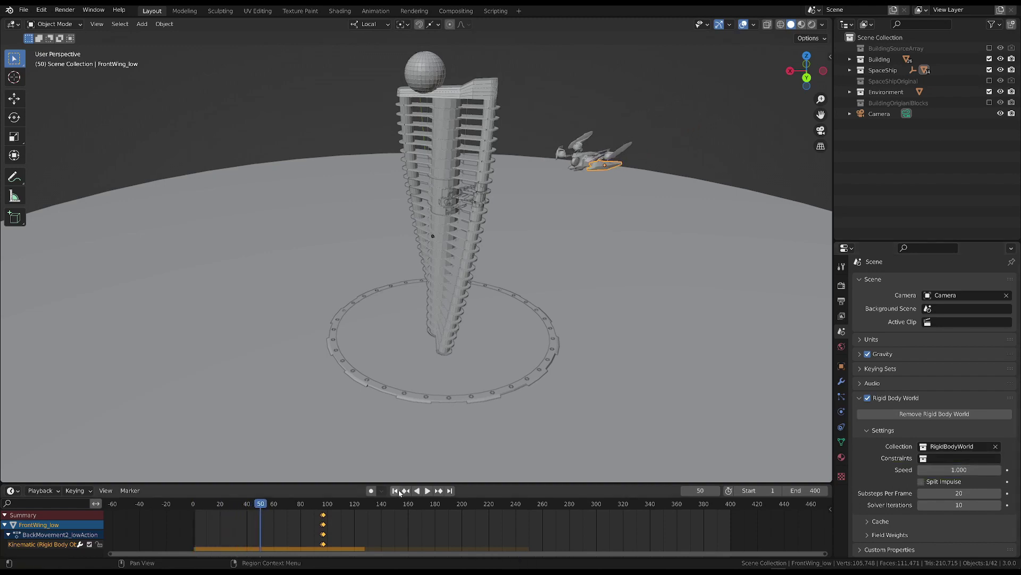
{"action": "left_click", "coordinate": [960, 469]}
{"action": "type", "text": "0.5"}
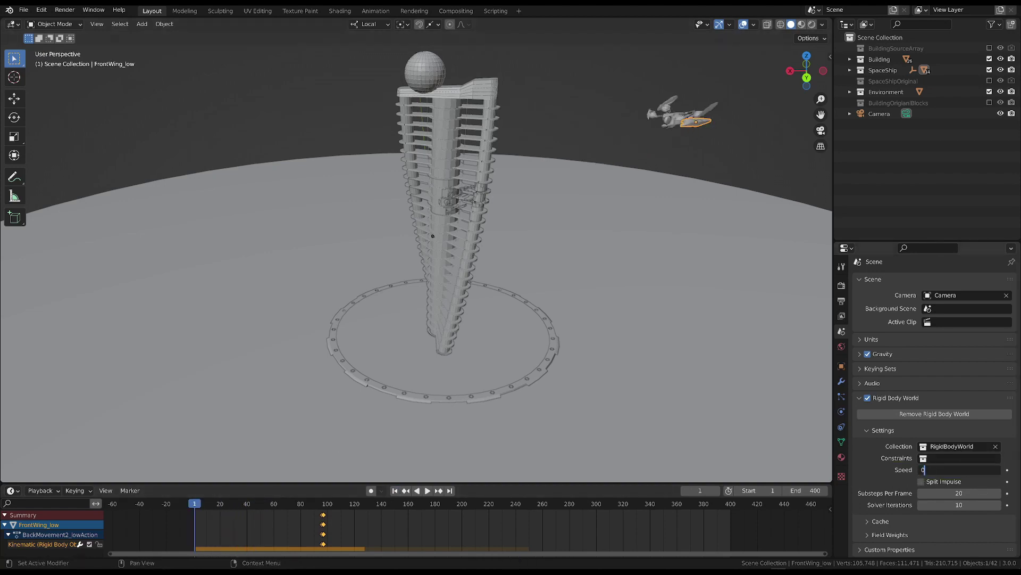
{"action": "key", "text": "Return"}
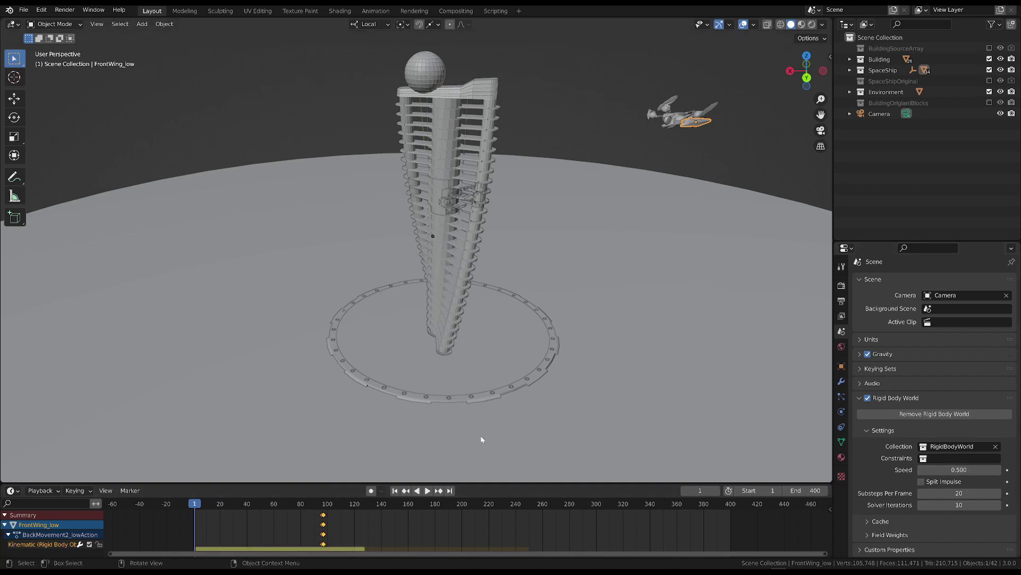
{"action": "key", "text": "space"}
Step: Set the Rigid Body World speed to 0.2 and play the simulation through the impact
{"action": "left_click", "coordinate": [959, 470]}
{"action": "type", "text": "0"}
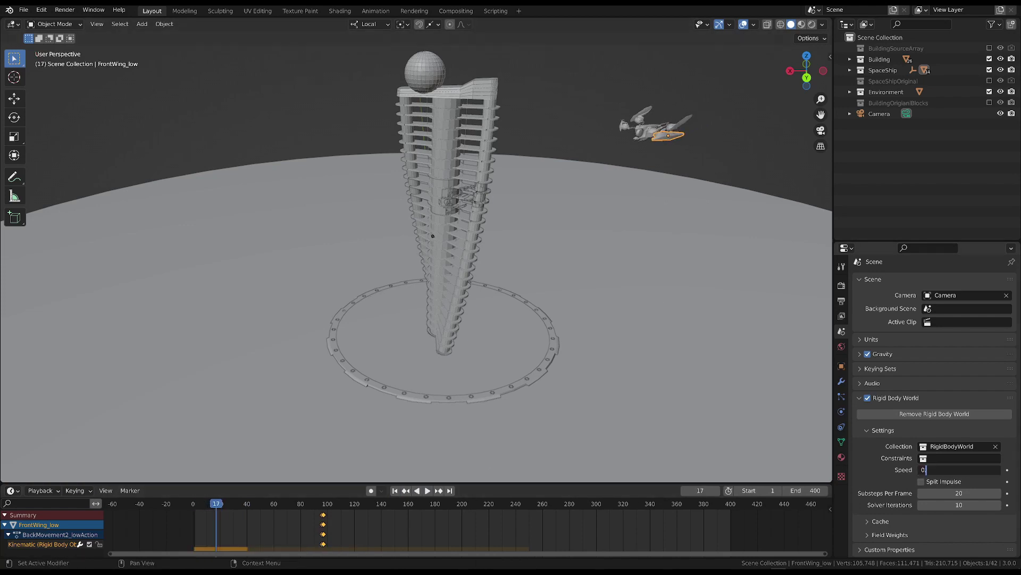
{"action": "type", "text": ".2"}
{"action": "key", "text": "Return"}
{"action": "key", "text": "space"}
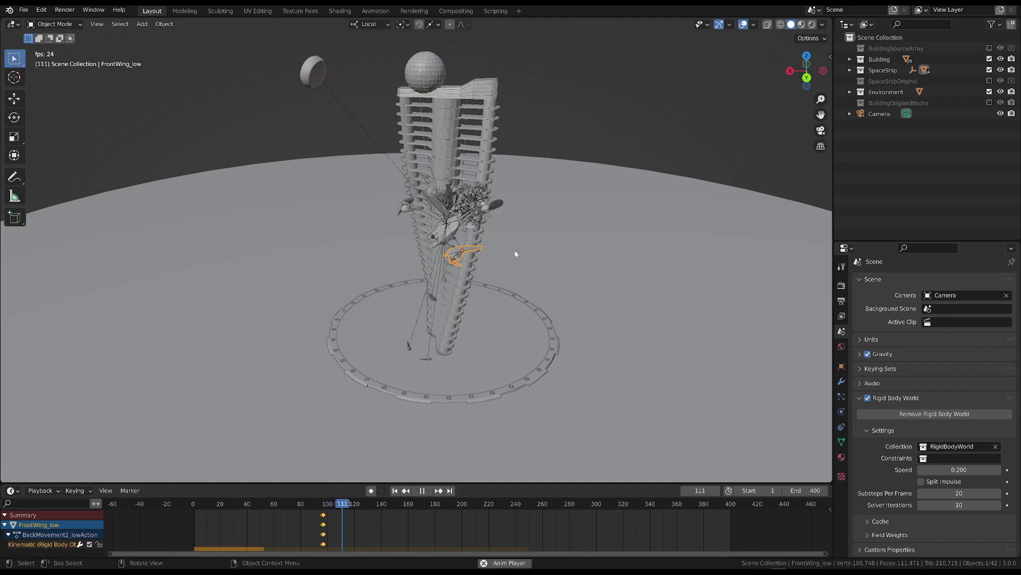
{"action": "key", "text": "space"}
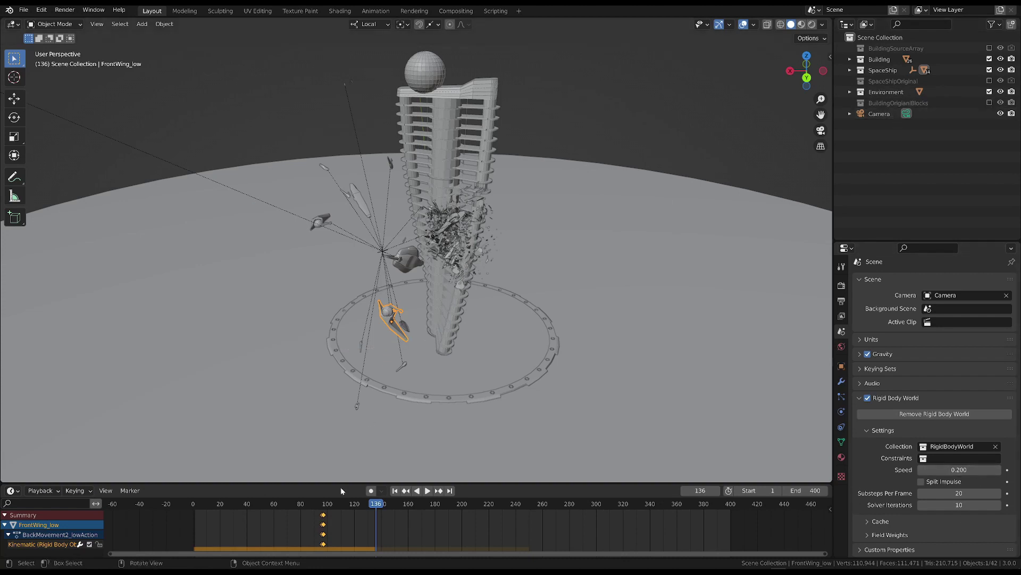
Step: Replay the impact frames, restore the Rigid Body World speed to its default of 1.0, and scrub to frame 103
{"action": "left_click_drag", "start_coordinate": [304, 502], "coordinate": [342, 500]}
{"action": "key", "text": "space"}
{"action": "key", "text": "space"}
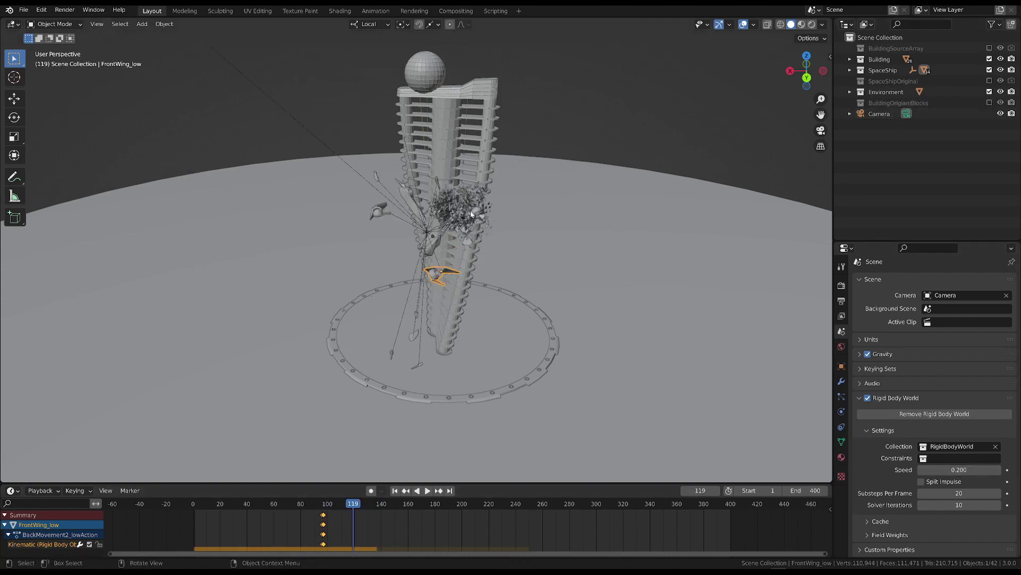
{"action": "key", "text": "BackSpace"}
{"action": "left_click_drag", "start_coordinate": [343, 504], "coordinate": [331, 505]}
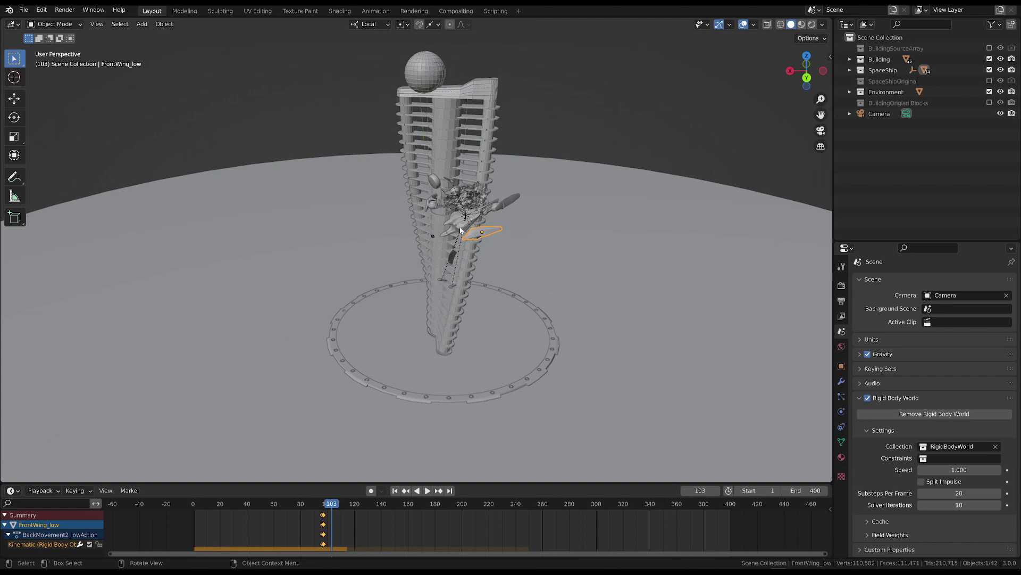
Step: Examine how the ship parts scatter at the tower from several angles between frames 99 and 105
{"action": "middle_click_drag", "start_coordinate": [467, 193], "coordinate": [548, 319]}
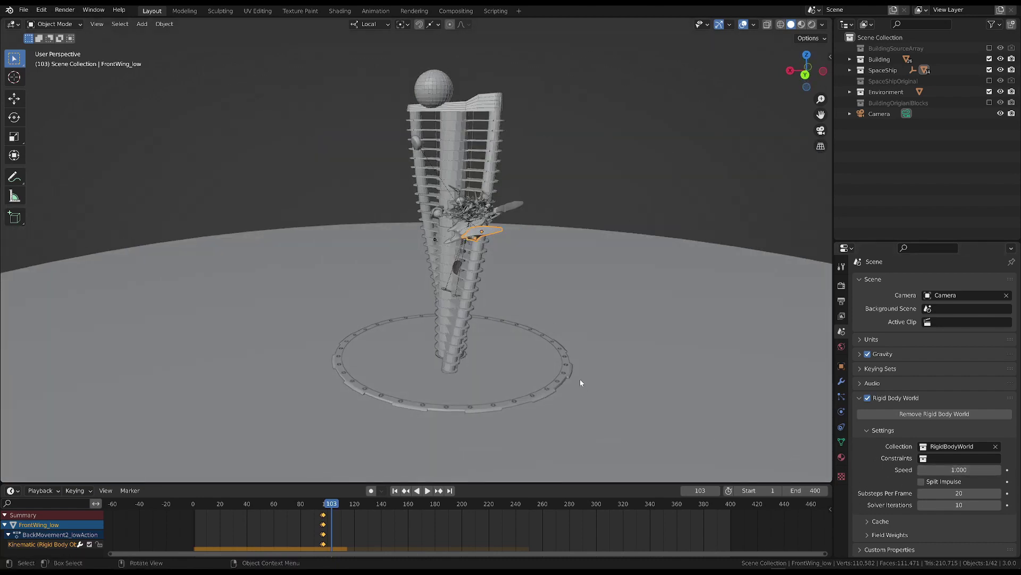
{"action": "middle_click_drag", "start_coordinate": [580, 379], "coordinate": [570, 375]}
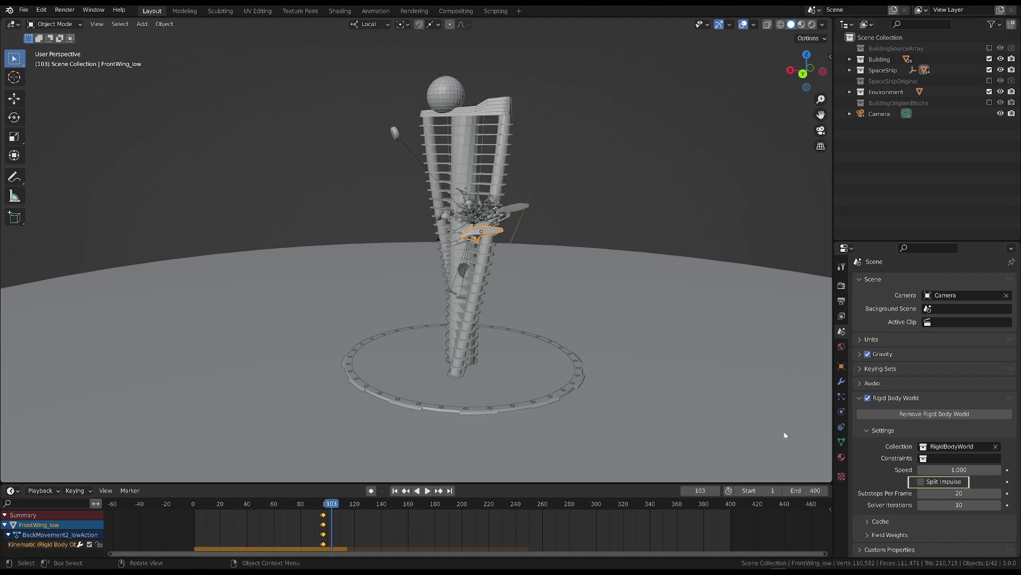
{"action": "middle_click_drag", "start_coordinate": [784, 435], "coordinate": [684, 365]}
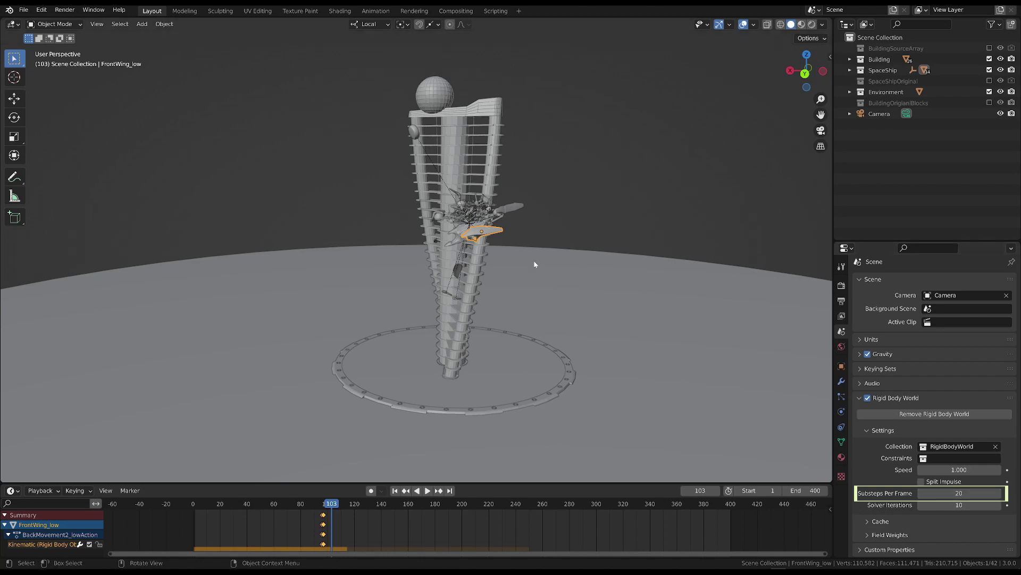
{"action": "middle_click_drag", "start_coordinate": [509, 248], "coordinate": [479, 282]}
{"action": "left_click_drag", "start_coordinate": [249, 505], "coordinate": [326, 505]}
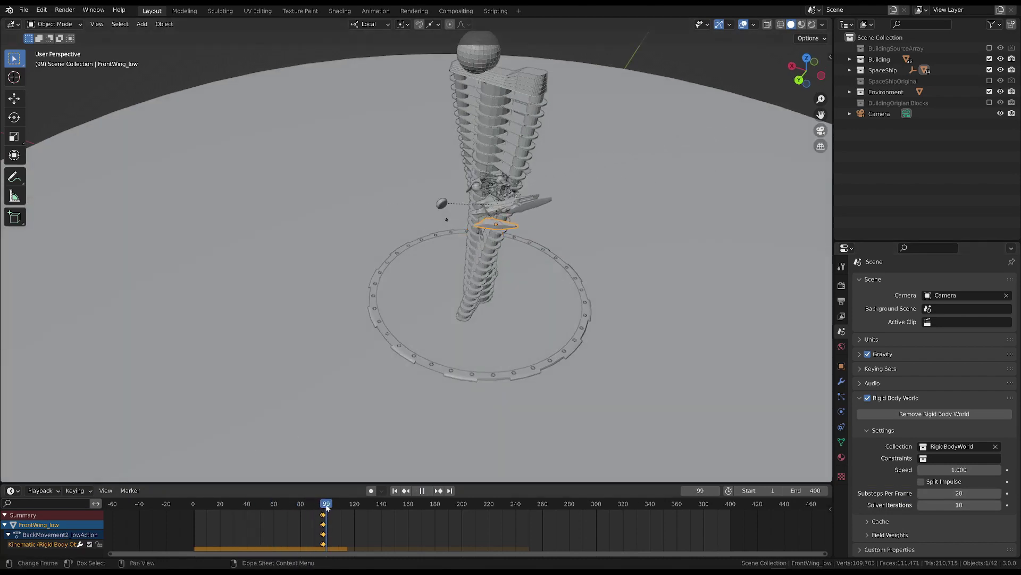
{"action": "key", "text": "space"}
{"action": "middle_click_drag", "start_coordinate": [477, 221], "coordinate": [310, 172]}
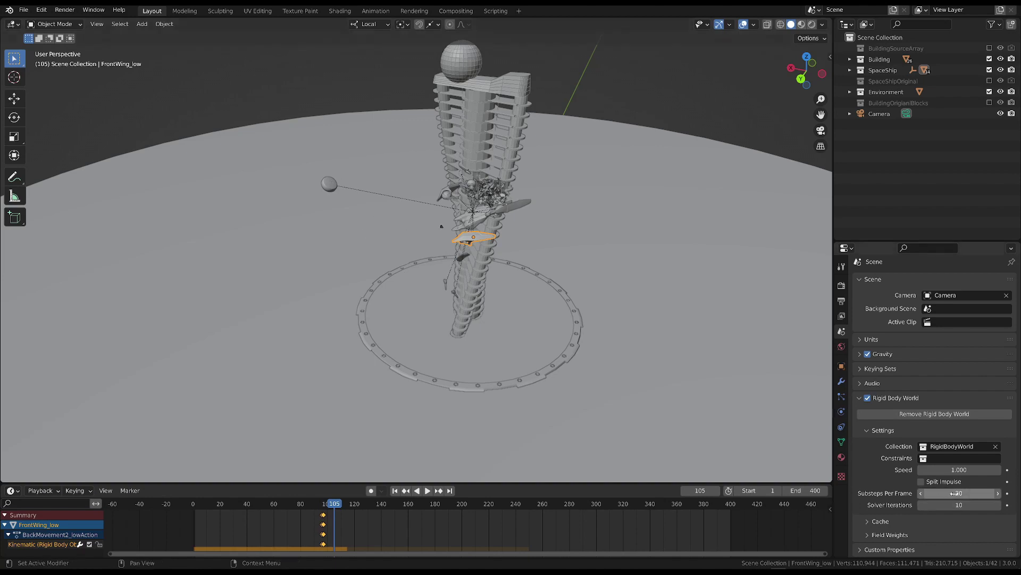
{"action": "middle_click_drag", "start_coordinate": [441, 298], "coordinate": [596, 305]}
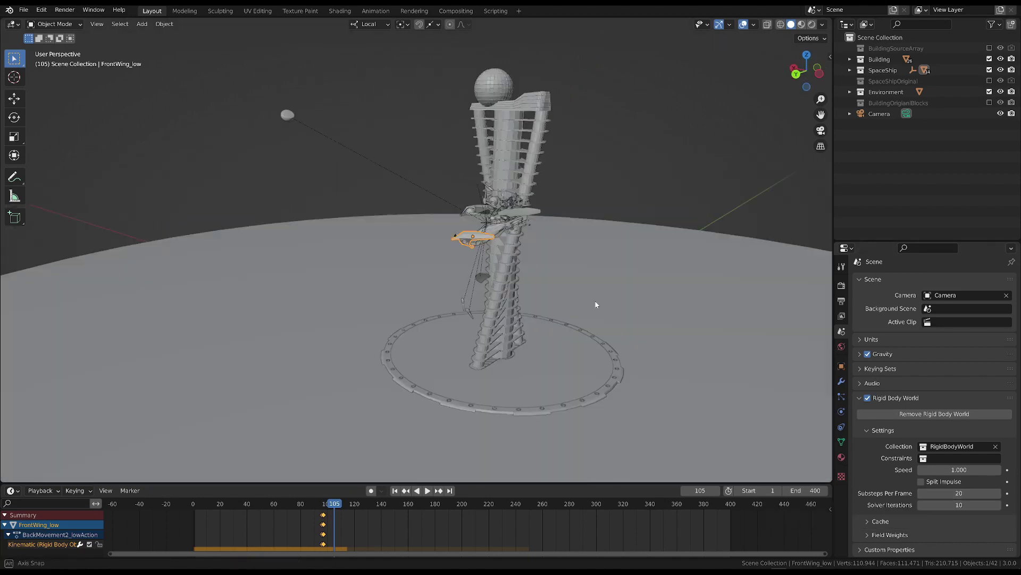
Step: Return to frame 1, set the Rigid Body World speed to 0.5, and enable Split Impulse
{"action": "left_click", "coordinate": [394, 491]}
{"action": "left_click", "coordinate": [966, 469]}
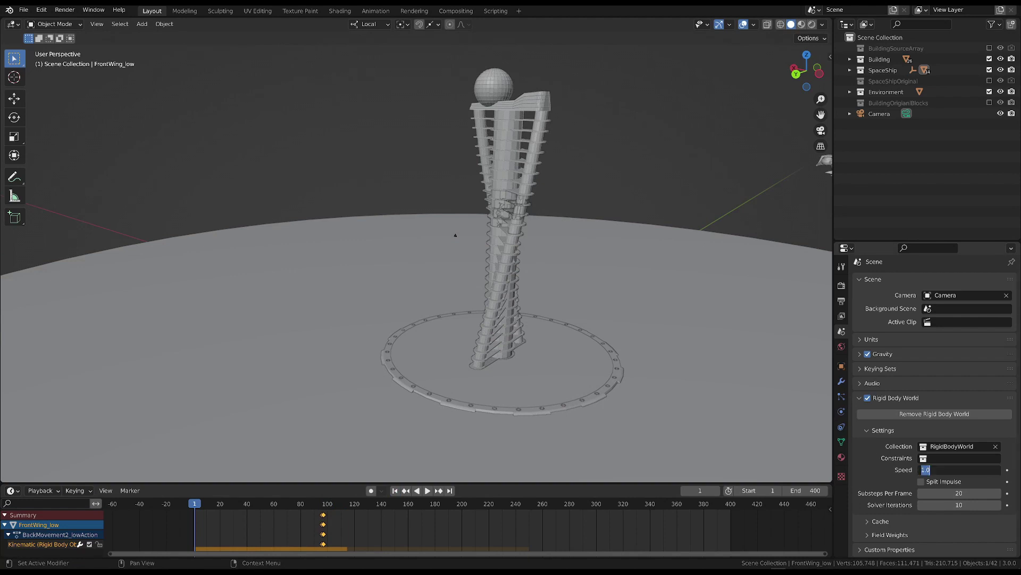
{"action": "type", "text": "0.5"}
{"action": "key", "text": "Return"}
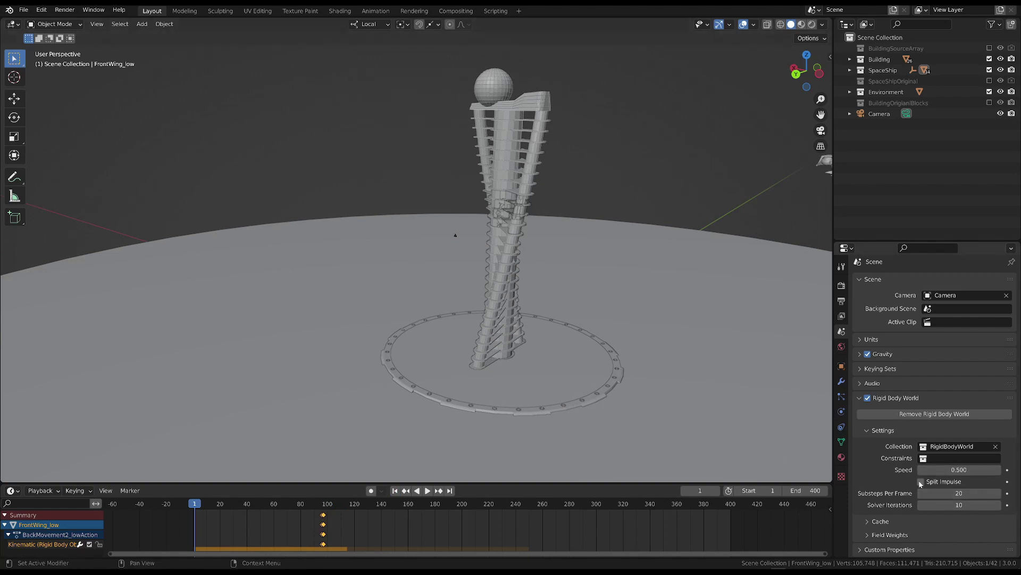
{"action": "left_click", "coordinate": [921, 481]}
{"action": "left_click", "coordinate": [931, 492]}
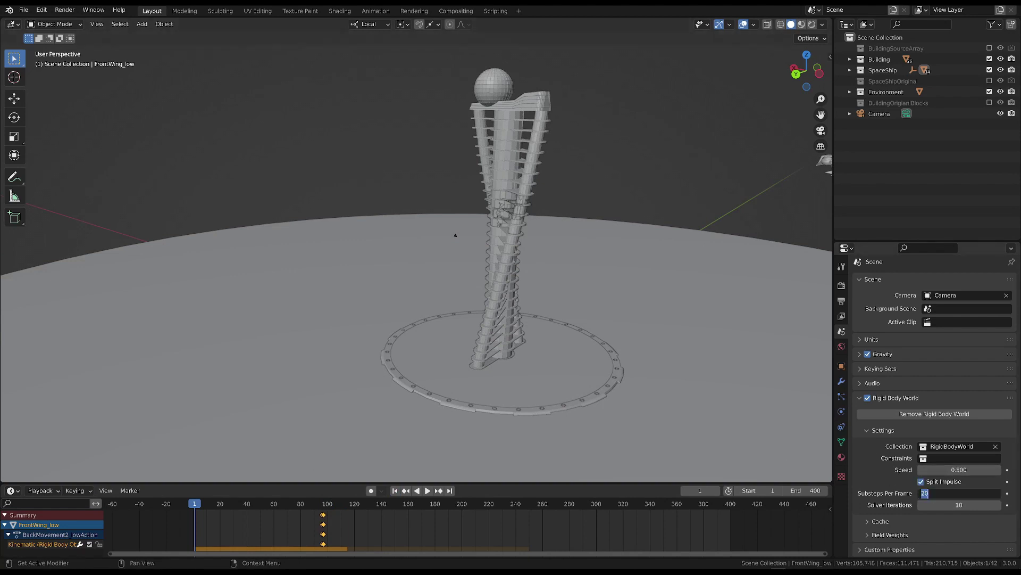
{"action": "left_click", "coordinate": [882, 484]}
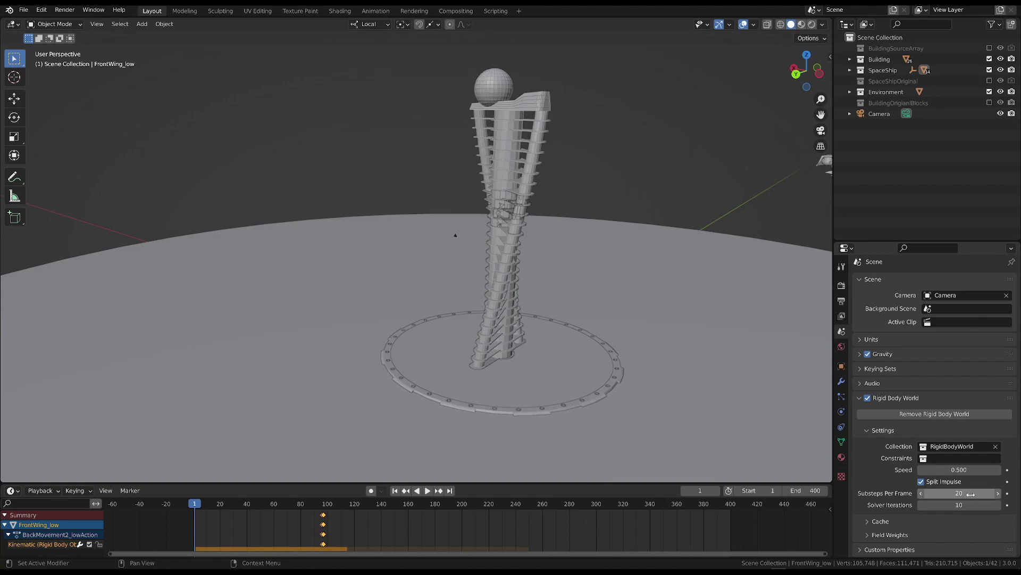
Step: Play the simulation twice from frame 1 and inspect the ship parts after impact with Split Impulse enabled
{"action": "key", "text": "space"}
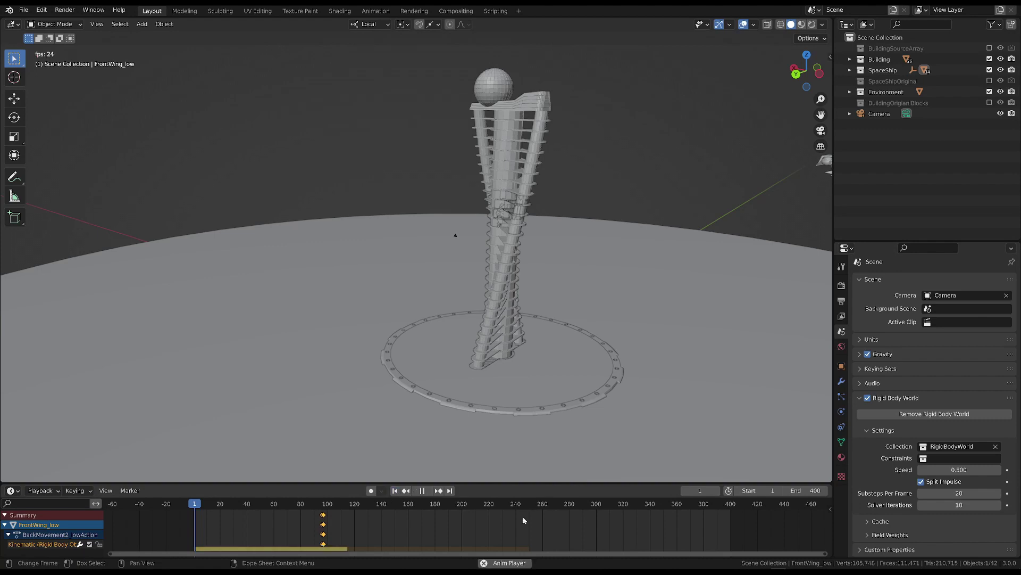
{"action": "middle_click_drag", "start_coordinate": [717, 166], "coordinate": [725, 182]}
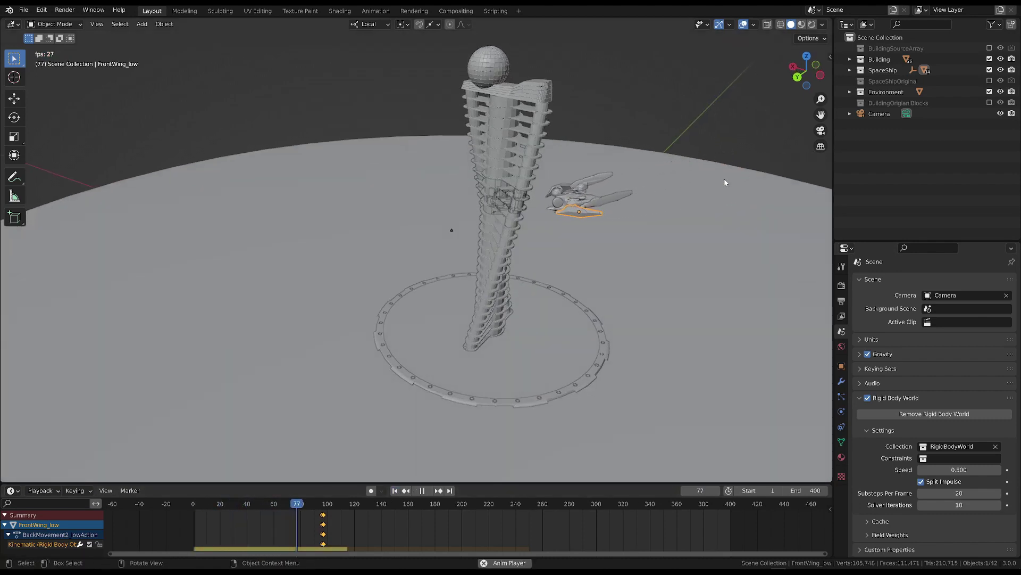
{"action": "key", "text": "space"}
{"action": "middle_click_drag", "start_coordinate": [392, 294], "coordinate": [431, 288]}
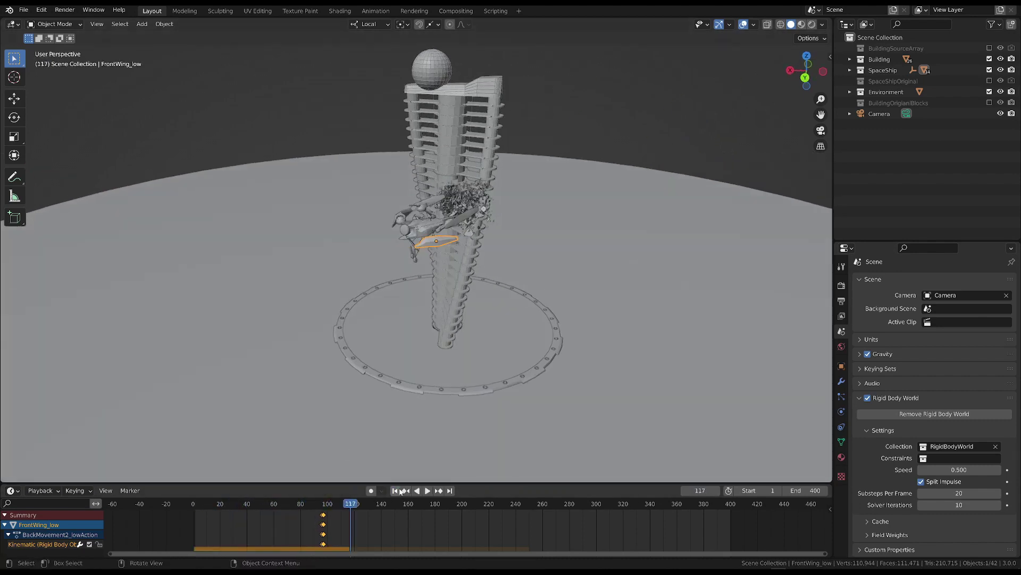
{"action": "left_click", "coordinate": [396, 491]}
{"action": "key", "text": "space"}
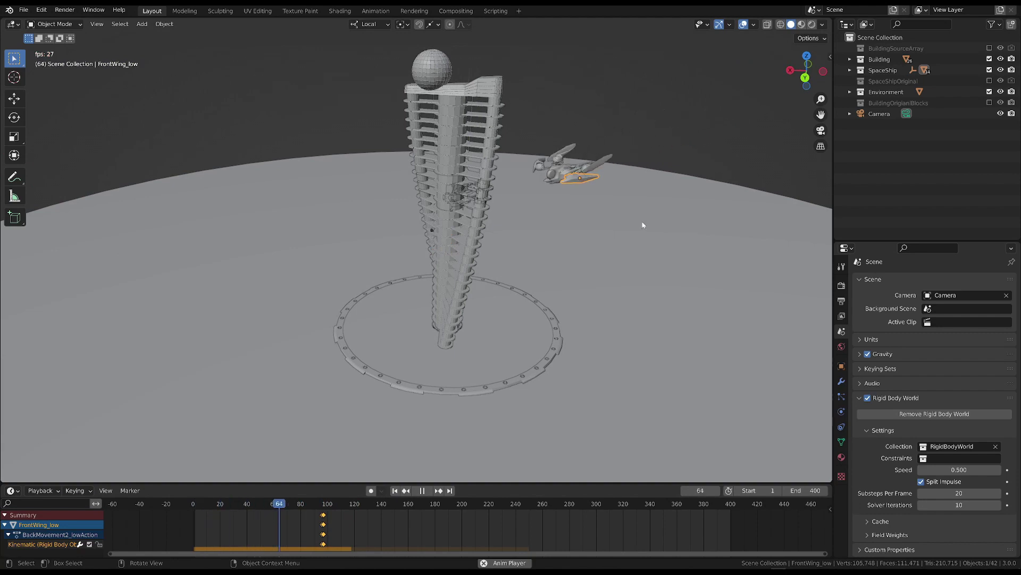
{"action": "key", "text": "space"}
{"action": "middle_click_drag", "start_coordinate": [375, 258], "coordinate": [389, 245]}
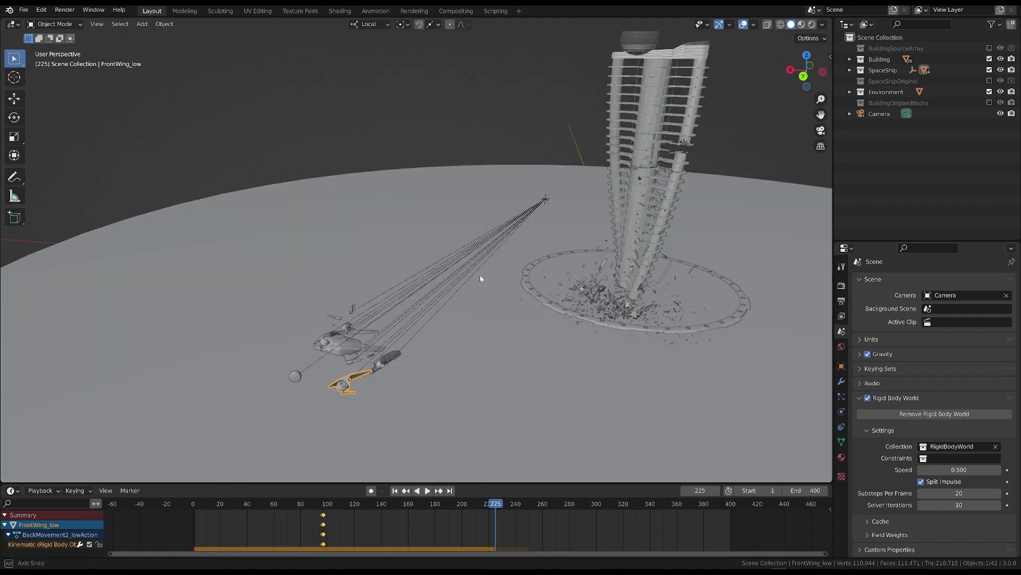
Step: Replay the crash from frame 1 with the whole tower and approaching ship in view, and stop at frame 132
{"action": "left_click", "coordinate": [395, 490]}
{"action": "middle_click_drag", "start_coordinate": [453, 426], "coordinate": [480, 401]}
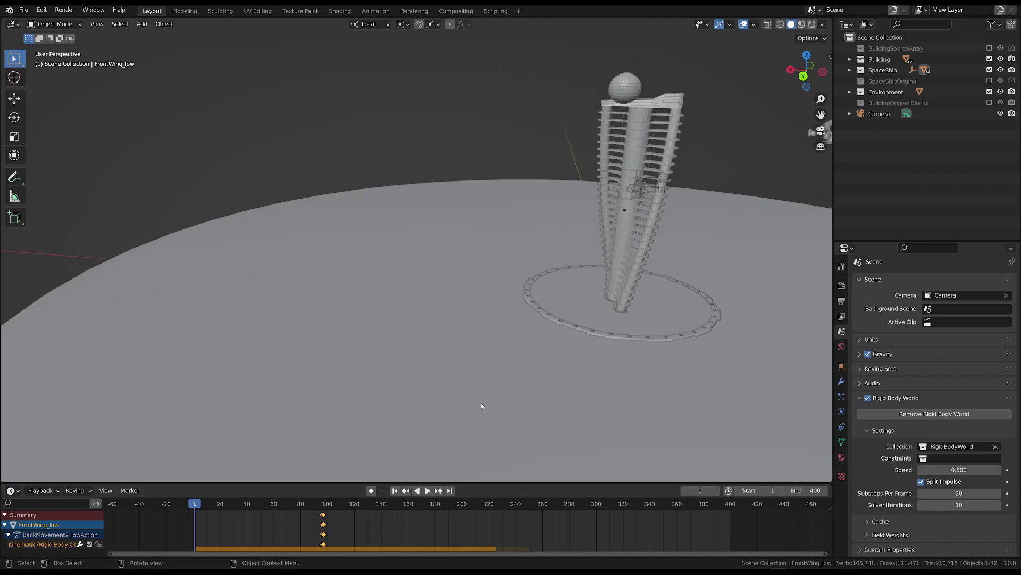
{"action": "middle_click_drag", "start_coordinate": [556, 334], "coordinate": [342, 347]}
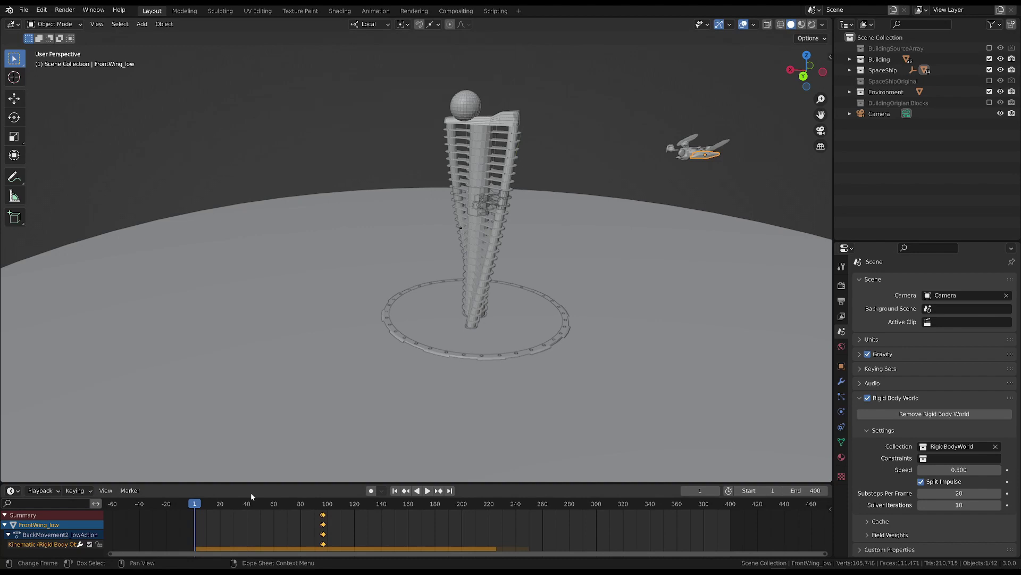
{"action": "left_click", "coordinate": [296, 503]}
{"action": "key", "text": "space"}
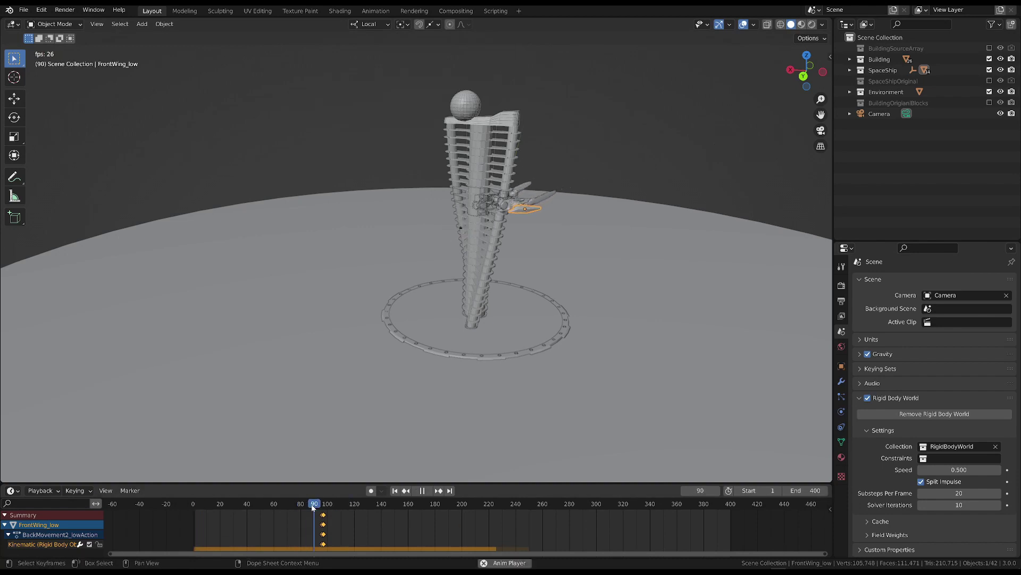
{"action": "key", "text": "space"}
Step: Set the Rigid Body World speed to 1
{"action": "left_click", "coordinate": [959, 469]}
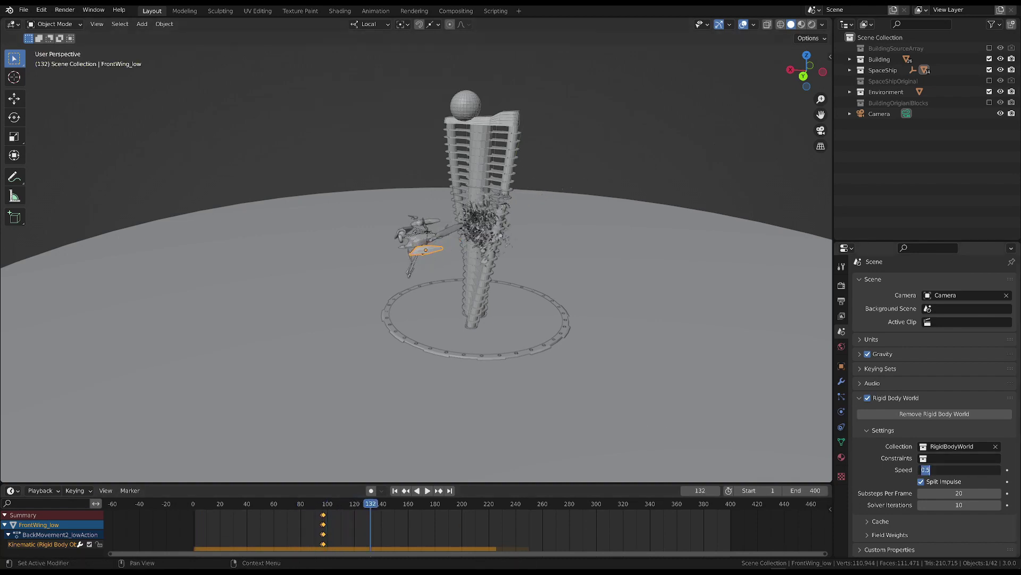
{"action": "type", "text": "1"}
{"action": "key", "text": "Return"}
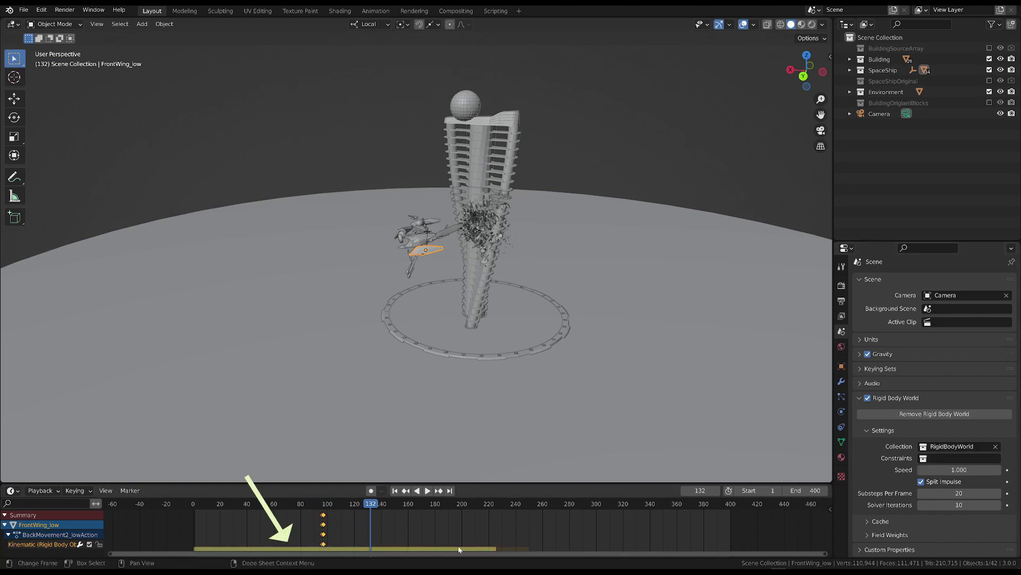
Step: Play the simulation from frame 1 to frame 166 to recalculate the crash at the new speed, and return to frame 1
{"action": "mouse_move", "coordinate": [364, 523]}
{"action": "left_mouse_down"}
{"action": "mouse_move", "coordinate": [303, 511]}
{"action": "mouse_move", "coordinate": [364, 506]}
{"action": "left_mouse_up"}
{"action": "left_click", "coordinate": [395, 490]}
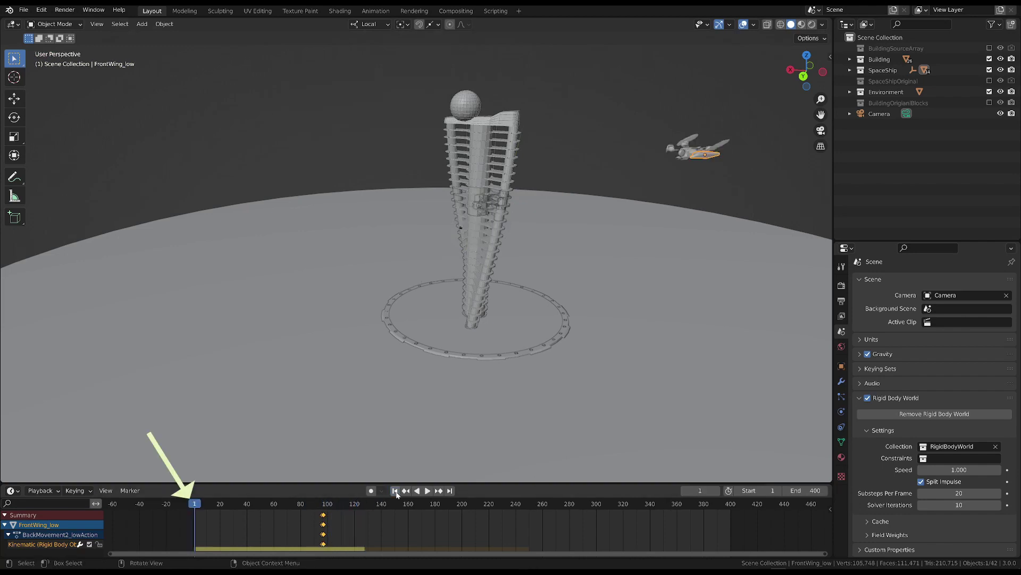
{"action": "key", "text": "space"}
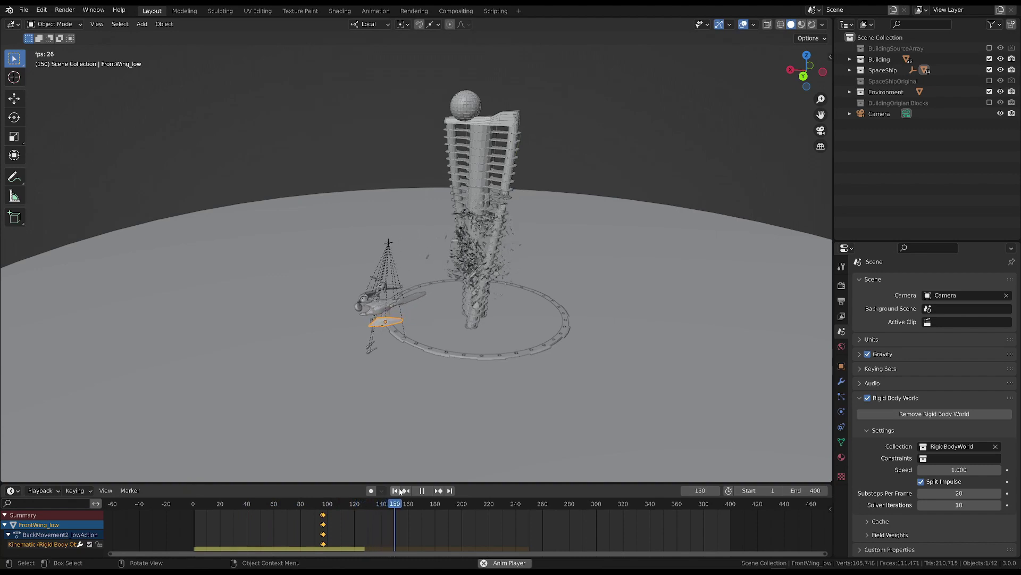
{"action": "left_click", "coordinate": [419, 490]}
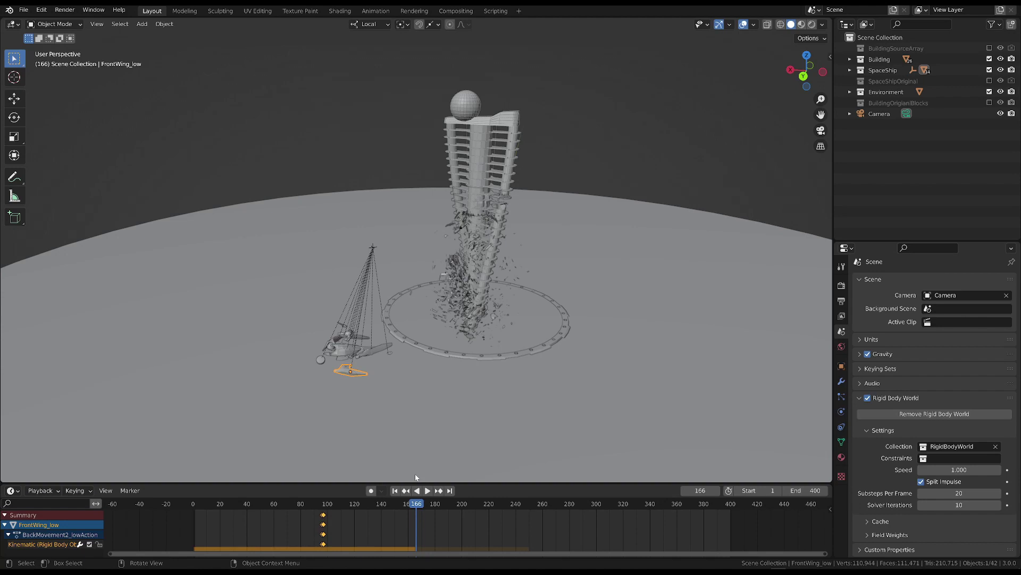
{"action": "left_click", "coordinate": [396, 490]}
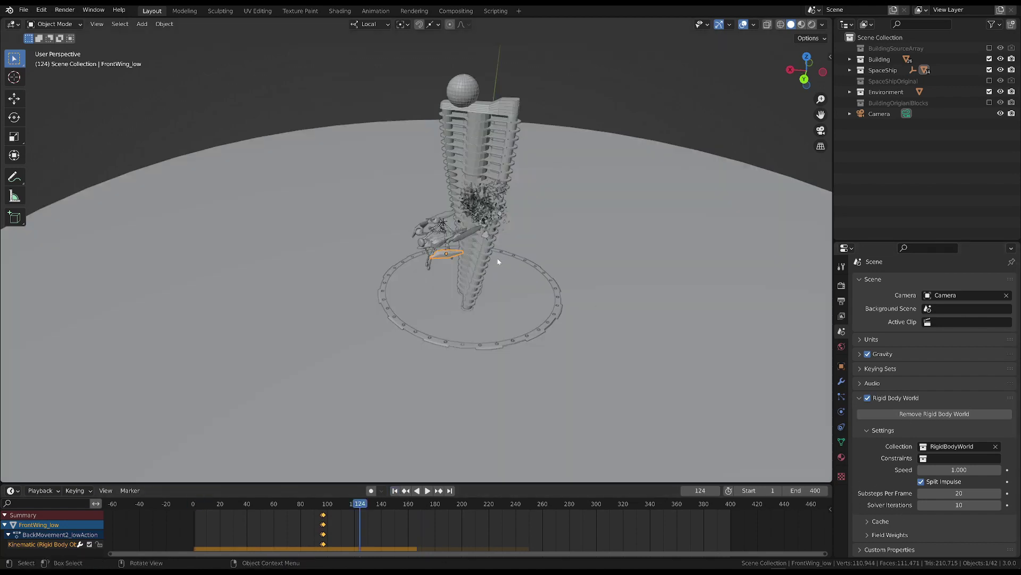
Step: Select the ship's tail piece near the tower and open its Rigid Body physics settings, keeping the type Active
{"action": "scroll", "coordinate": [417, 258], "scroll_direction": "up", "scroll_amount": 2}
{"action": "middle_click_drag", "start_coordinate": [418, 259], "coordinate": [571, 289]}
{"action": "left_click", "coordinate": [416, 238]}
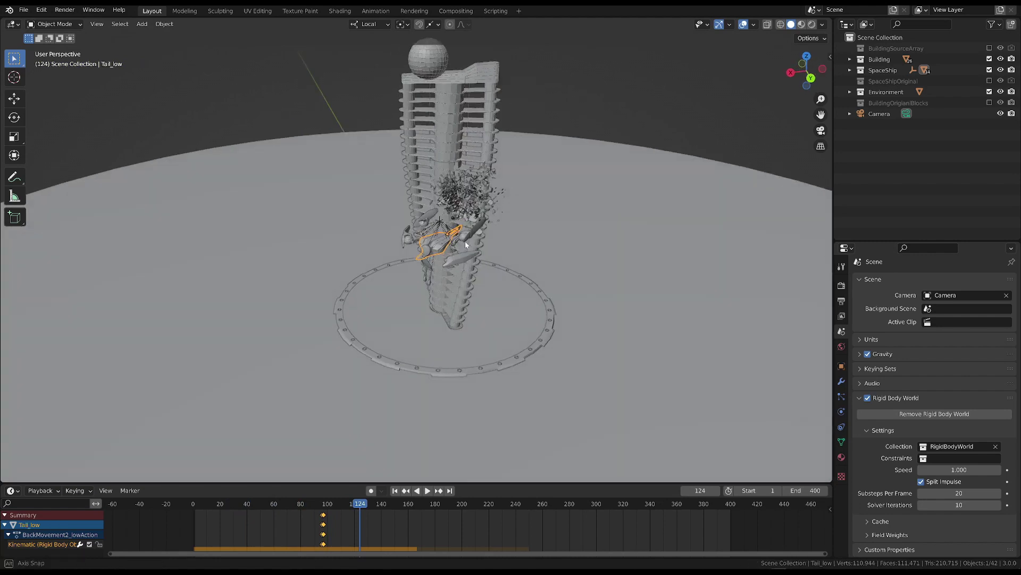
{"action": "left_click", "coordinate": [841, 411]}
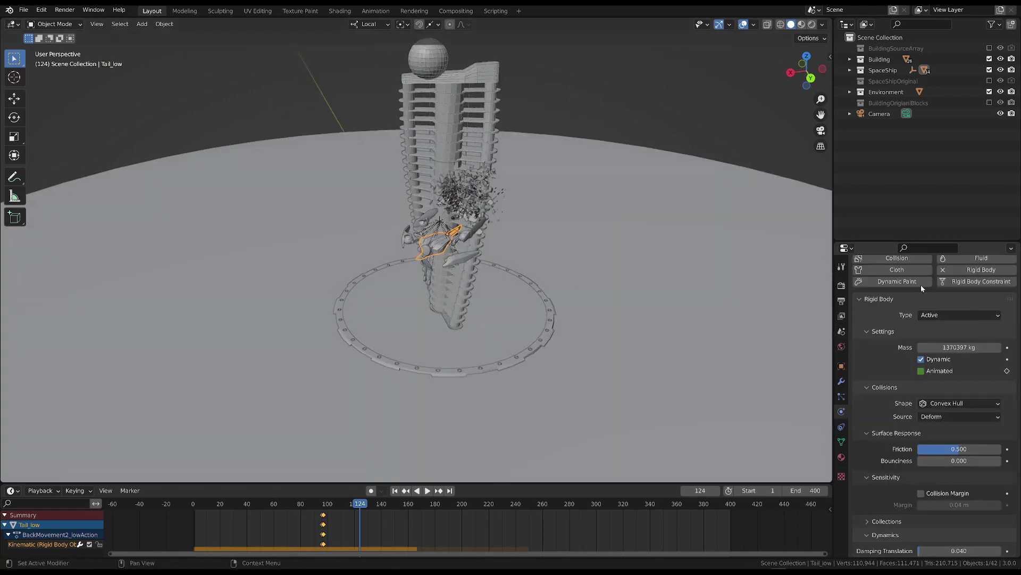
{"action": "left_click", "coordinate": [929, 315]}
{"action": "left_click", "coordinate": [928, 297]}
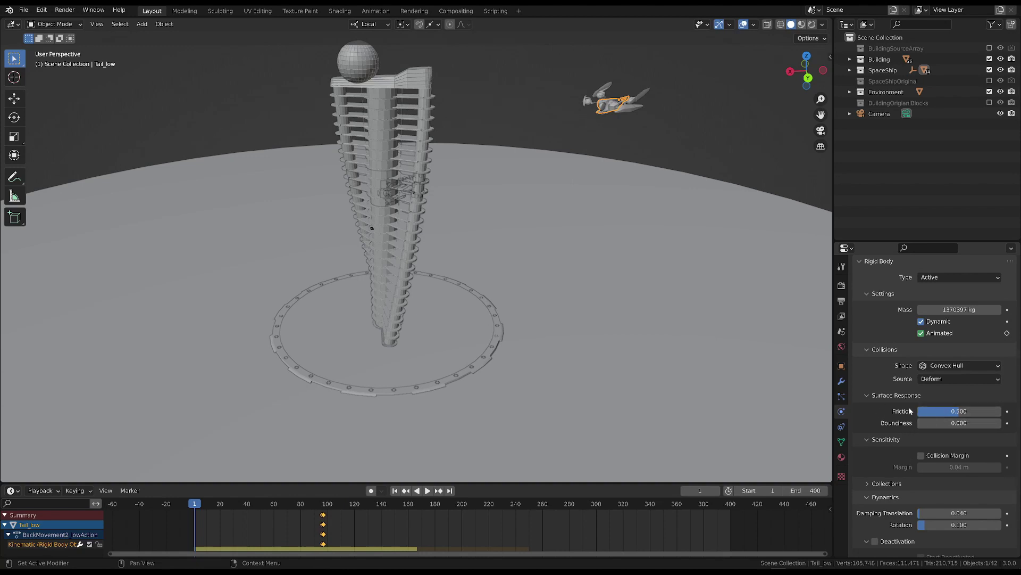
Step: Set the tail piece's bounciness to 1 and its friction to 0
{"action": "scroll", "coordinate": [912, 410], "scroll_direction": "up", "scroll_amount": 2}
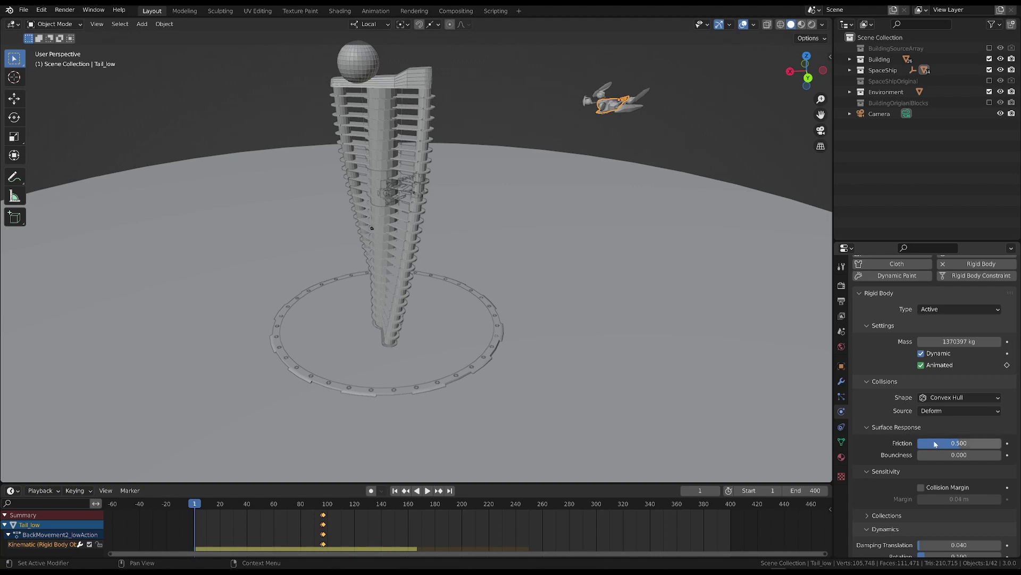
{"action": "double_click", "coordinate": [959, 454]}
{"action": "type", "text": "1"}
{"action": "key", "text": "Return"}
{"action": "double_click", "coordinate": [950, 444]}
{"action": "type", "text": "0"}
{"action": "key", "text": "Return"}
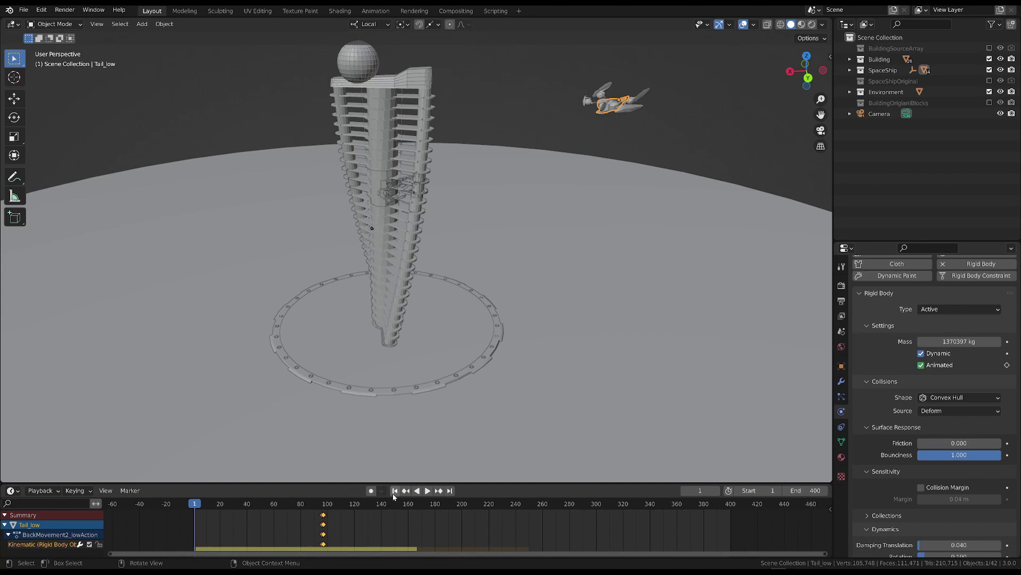
Step: Play the simulation from frame 1 and examine how the ship parts bounce and slide across the ground
{"action": "key", "text": "space"}
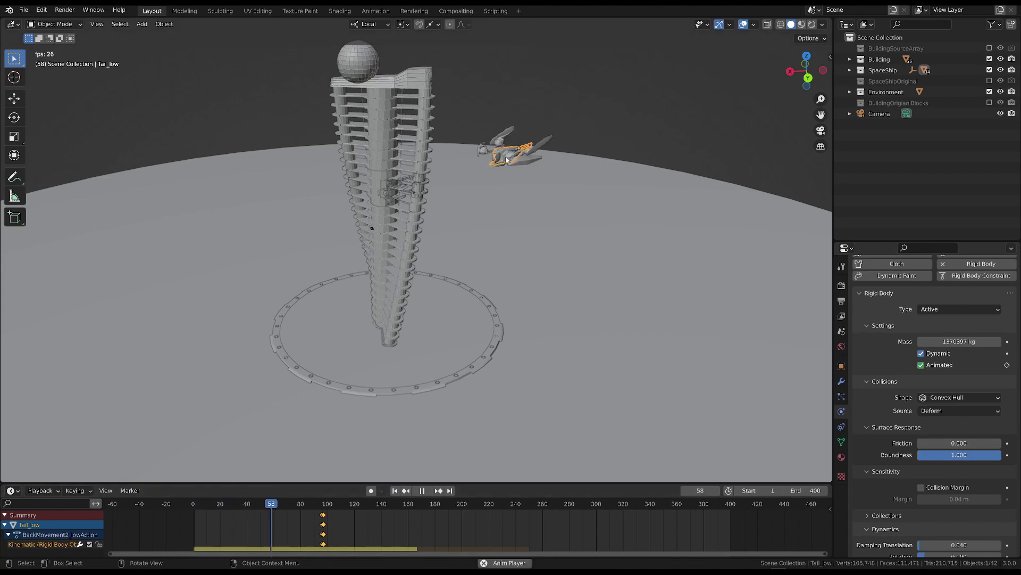
{"action": "middle_click_drag", "start_coordinate": [462, 285], "coordinate": [568, 225], "text": "shift"}
{"action": "scroll", "coordinate": [372, 325], "scroll_direction": "down", "scroll_amount": 1}
{"action": "middle_click_drag", "start_coordinate": [371, 325], "coordinate": [548, 241], "text": "shift"}
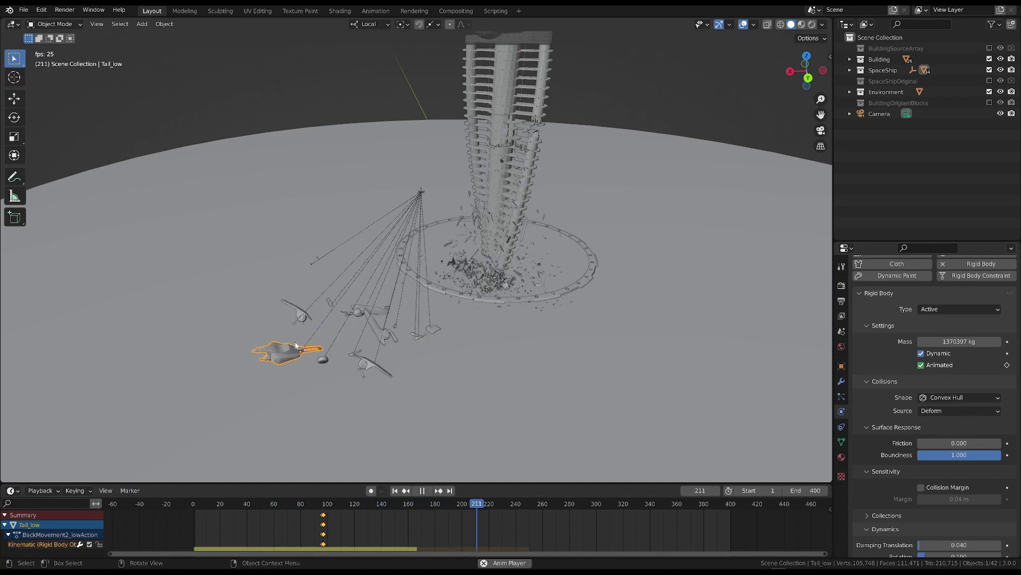
{"action": "key", "text": "space"}
{"action": "scroll", "coordinate": [264, 369], "scroll_direction": "down", "scroll_amount": 2}
{"action": "key", "text": "space"}
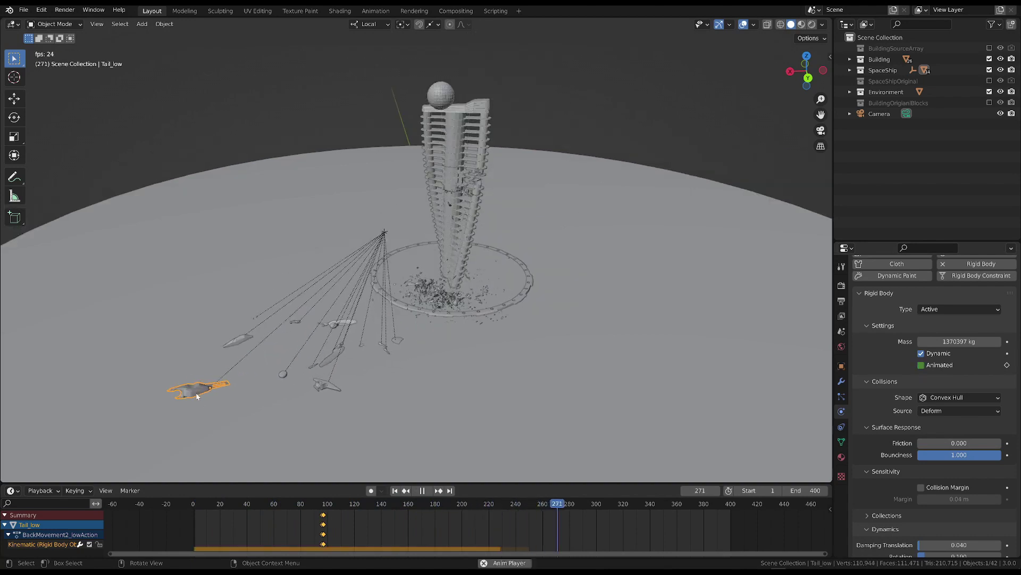
{"action": "key", "text": "space"}
Step: Set the tail piece's friction to 0.5 and its bounciness to 0
{"action": "left_click", "coordinate": [952, 443]}
{"action": "type", "text": "0.5"}
{"action": "key", "text": "Return"}
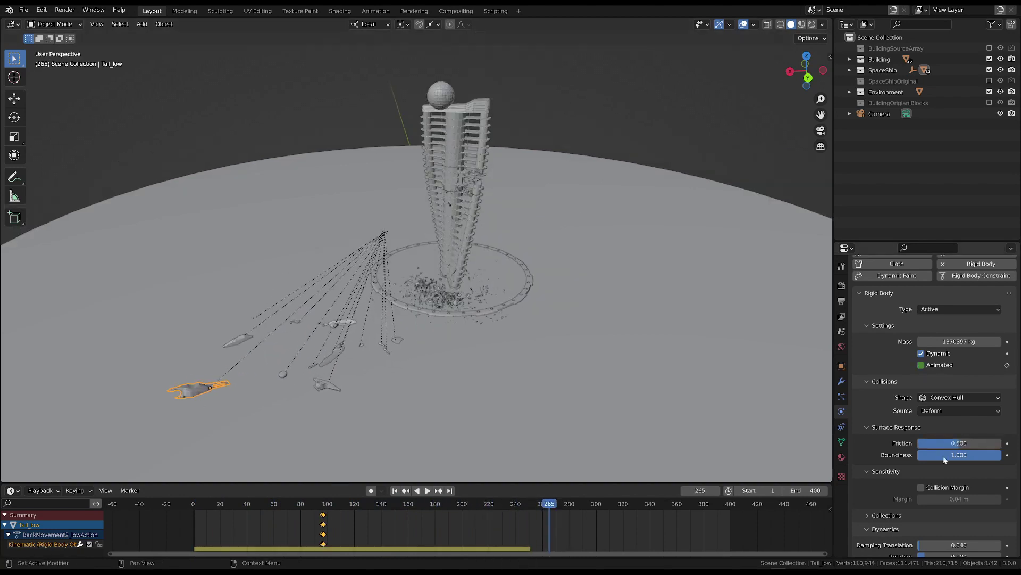
{"action": "left_click_drag", "start_coordinate": [944, 456], "coordinate": [919, 455]}
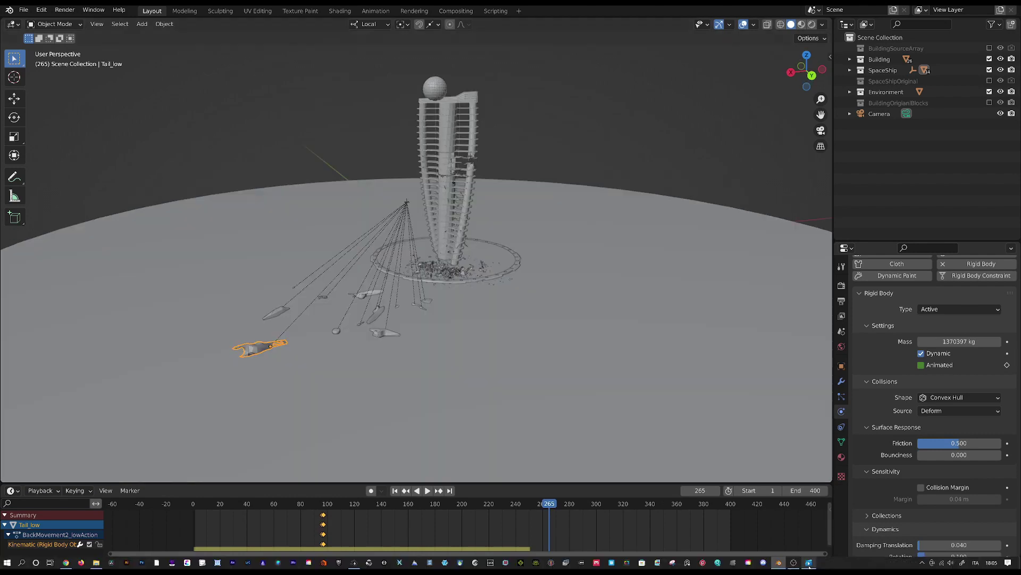
Step: Check the surface response of the FrontMovement2_low part and the Sand ground, and set the tail piece's friction to 0.873
{"action": "left_click", "coordinate": [810, 563]}
{"action": "left_click_drag", "start_coordinate": [418, 446], "coordinate": [413, 446]}
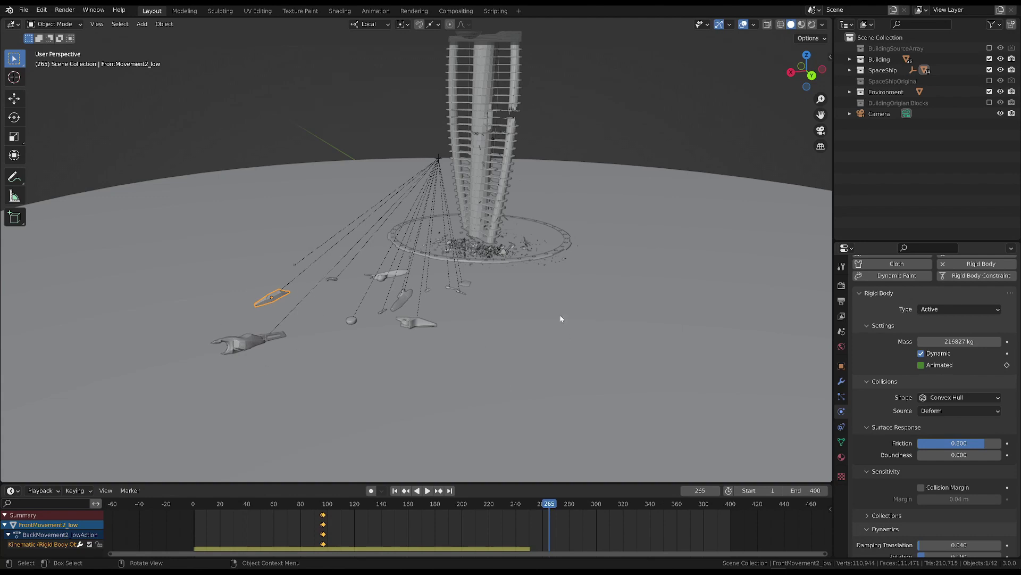
{"action": "left_click", "coordinate": [421, 412]}
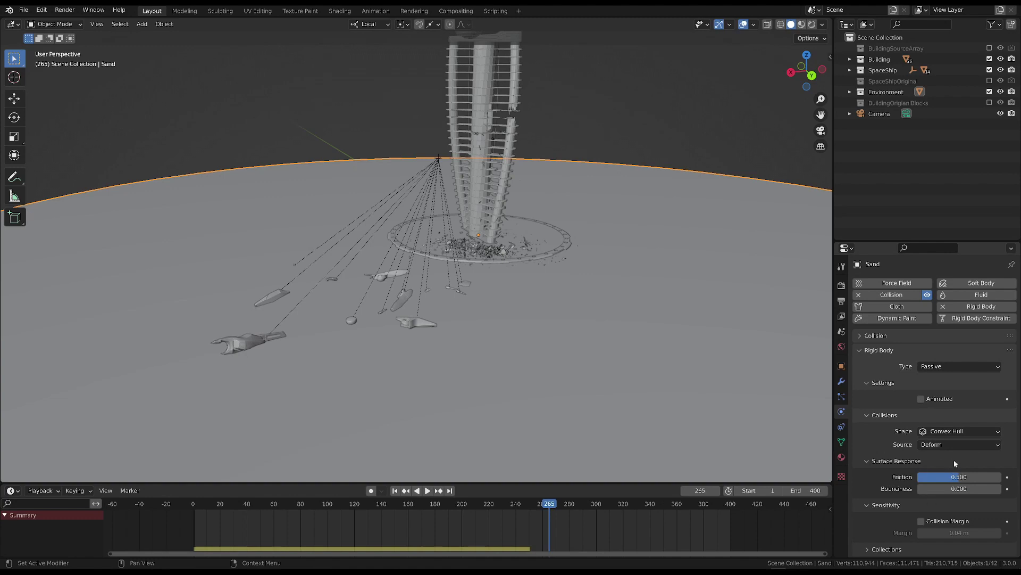
{"action": "left_click", "coordinate": [247, 342]}
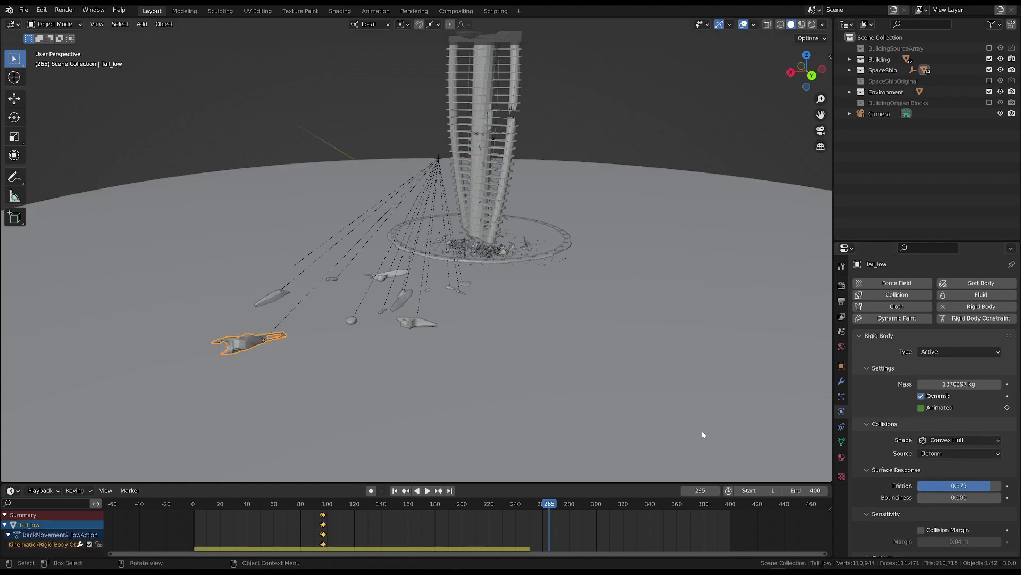
Step: Play the simulation from frame 1 past the cache end at frame 250, and scrub back to frame 260
{"action": "left_click", "coordinate": [395, 490]}
{"action": "key", "text": "space"}
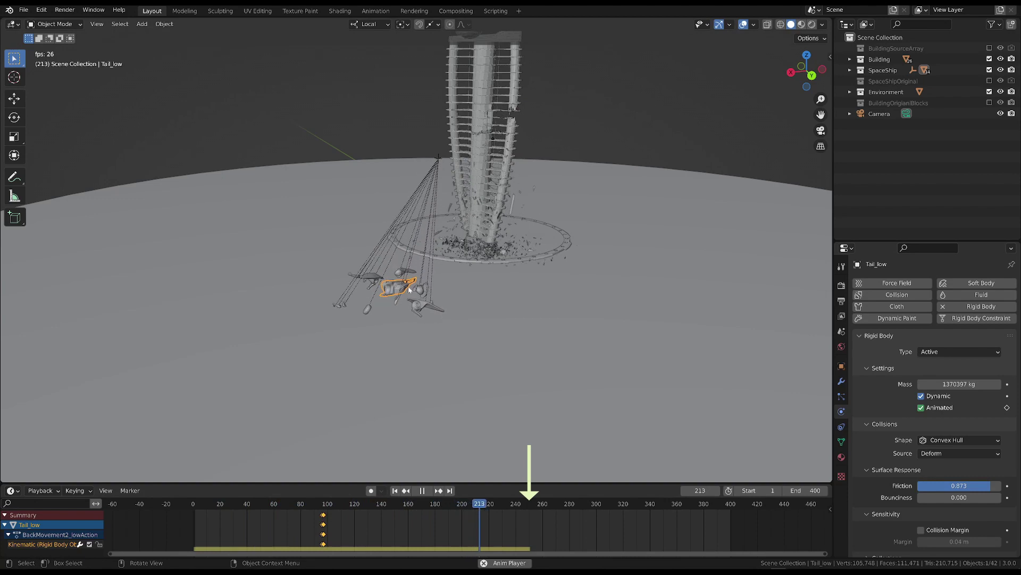
{"action": "key", "text": "space"}
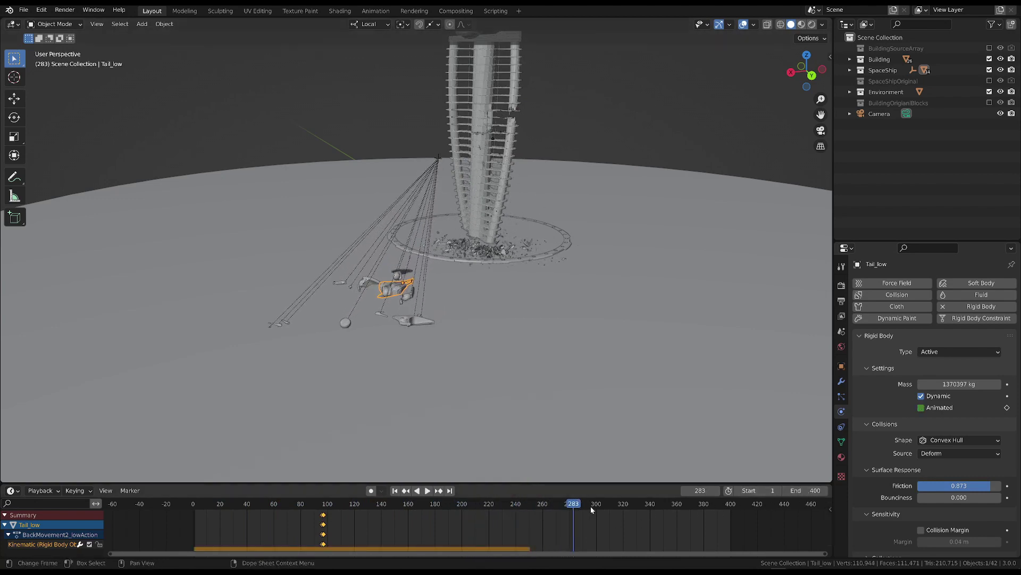
{"action": "left_click_drag", "start_coordinate": [591, 507], "coordinate": [543, 513]}
Step: Show the Rigid Body World cache settings in the scene properties and set the simulation end frame to 350
{"action": "left_click", "coordinate": [841, 331]}
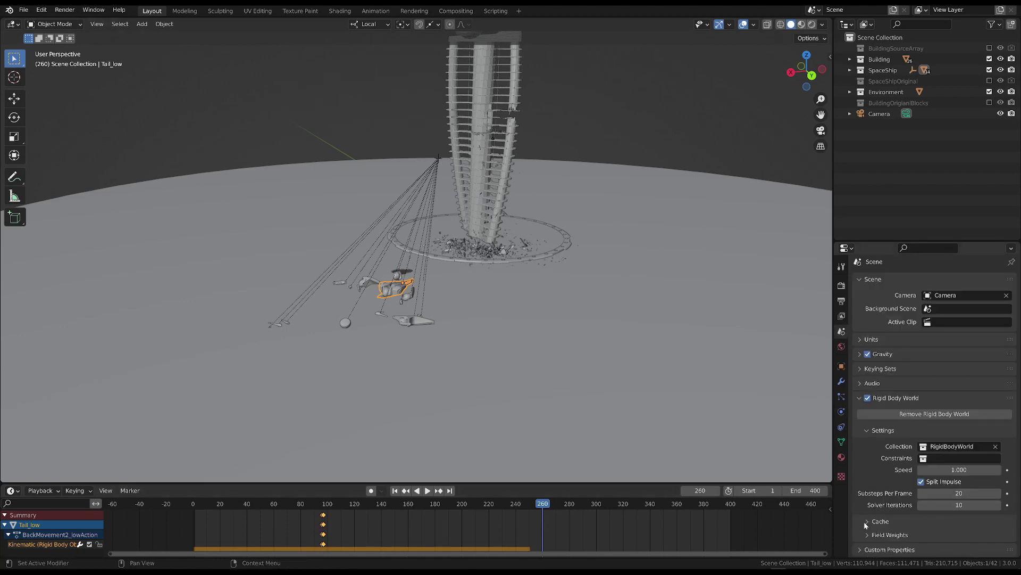
{"action": "scroll", "coordinate": [883, 515], "scroll_direction": "down", "scroll_amount": 3}
{"action": "left_click", "coordinate": [922, 457]}
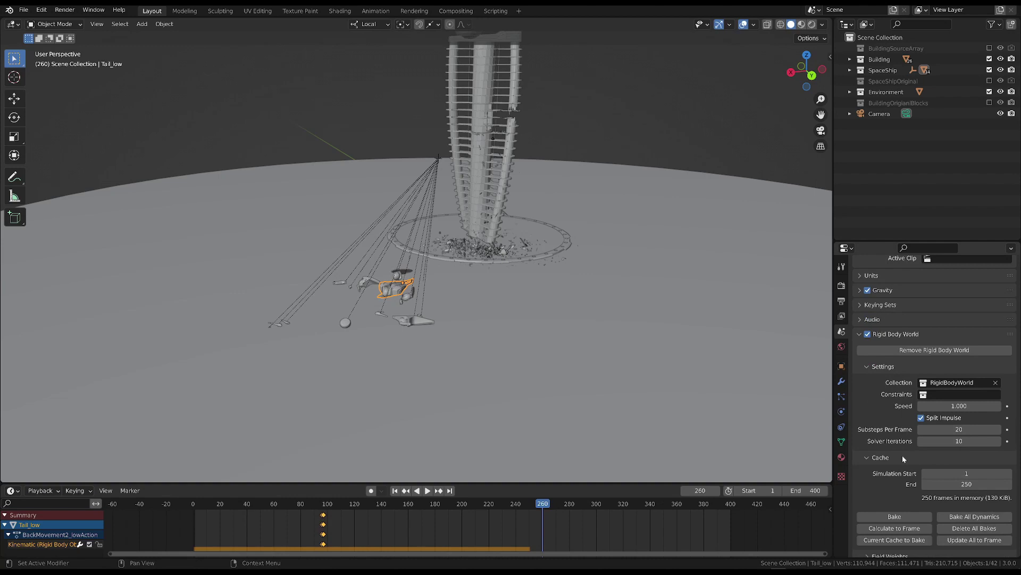
{"action": "scroll", "coordinate": [905, 457], "scroll_direction": "down", "scroll_amount": 1}
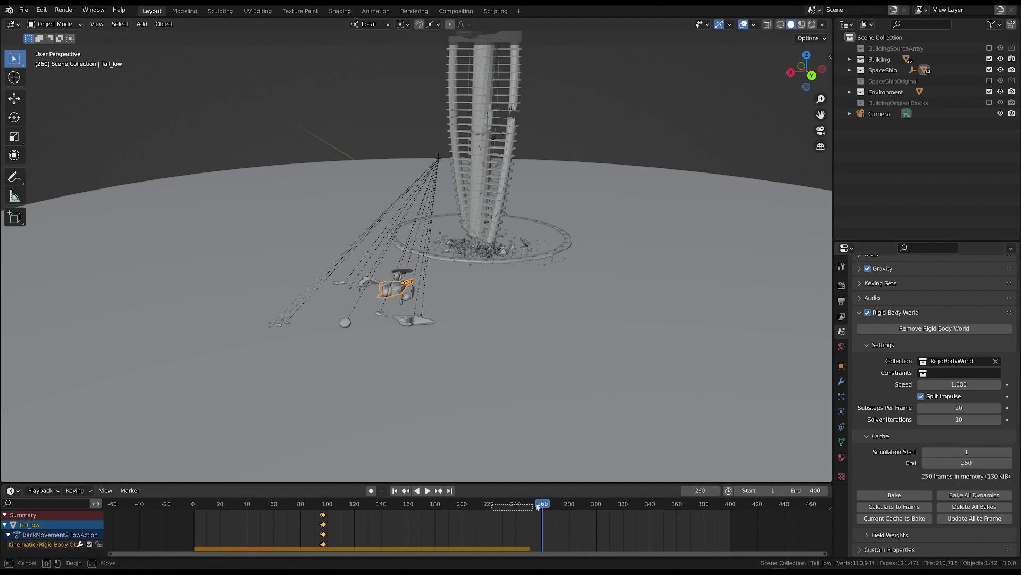
{"action": "double_click", "coordinate": [952, 462]}
{"action": "type", "text": "350"}
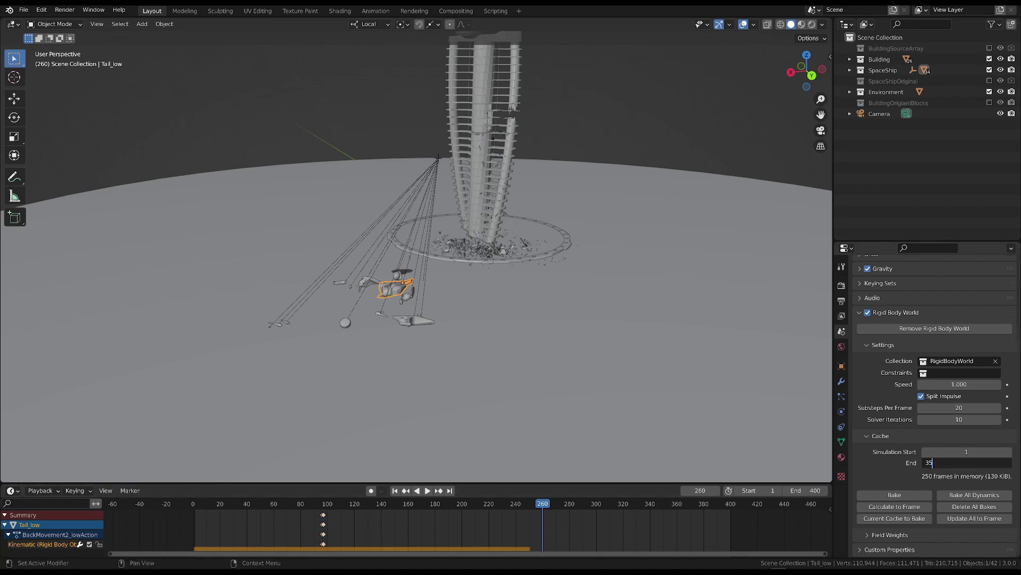
{"action": "key", "text": "Return"}
Step: Play the simulation from frame 1 past frame 350 to fill the extended cache, and move to frame 268
{"action": "left_click", "coordinate": [395, 490]}
{"action": "left_click", "coordinate": [427, 490]}
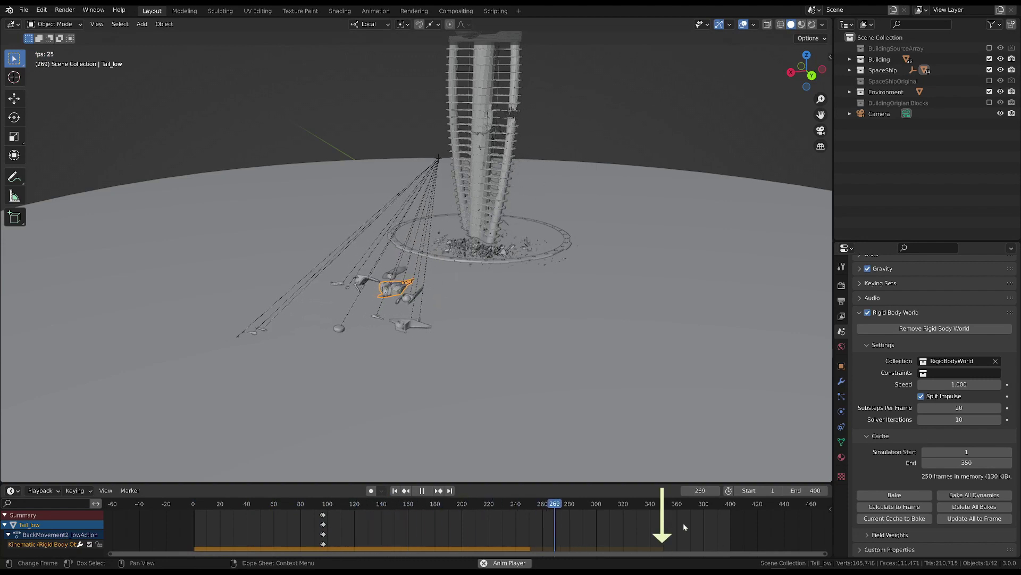
{"action": "key", "text": "space"}
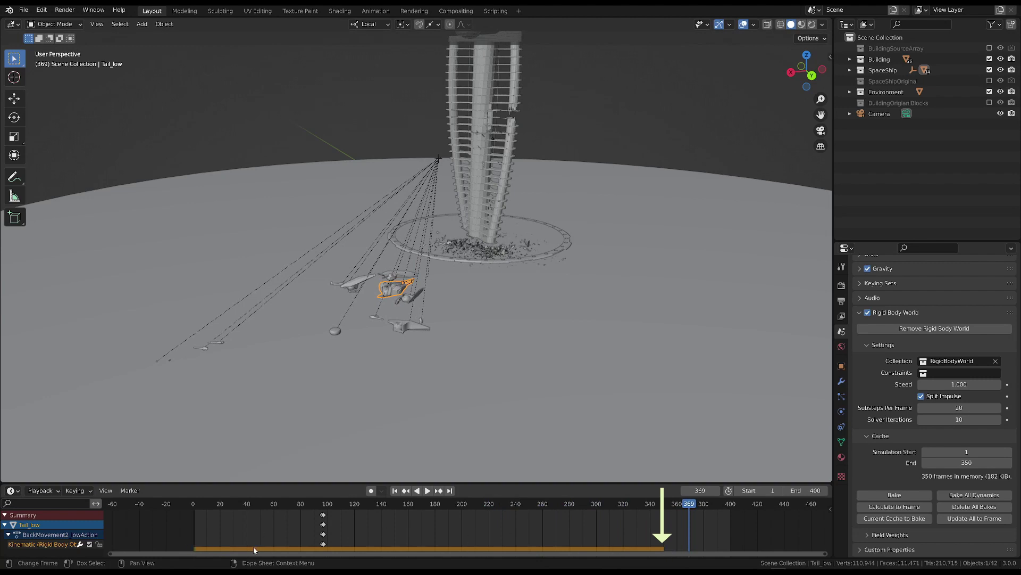
{"action": "left_click", "coordinate": [553, 546]}
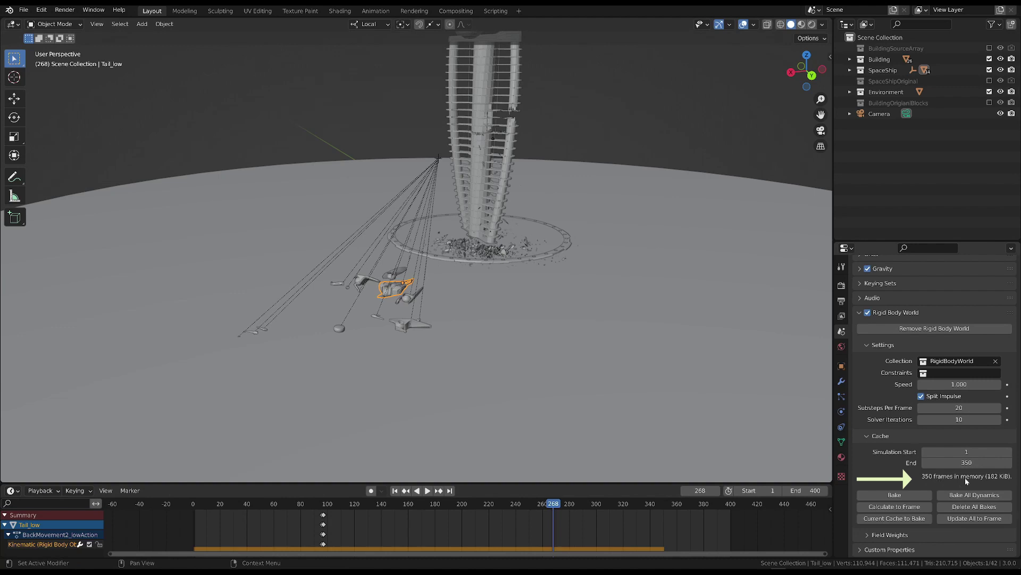
Step: Replay the cached animation from frame 1 to frame 55 and bake the Rigid Body World simulation
{"action": "left_click", "coordinate": [395, 490]}
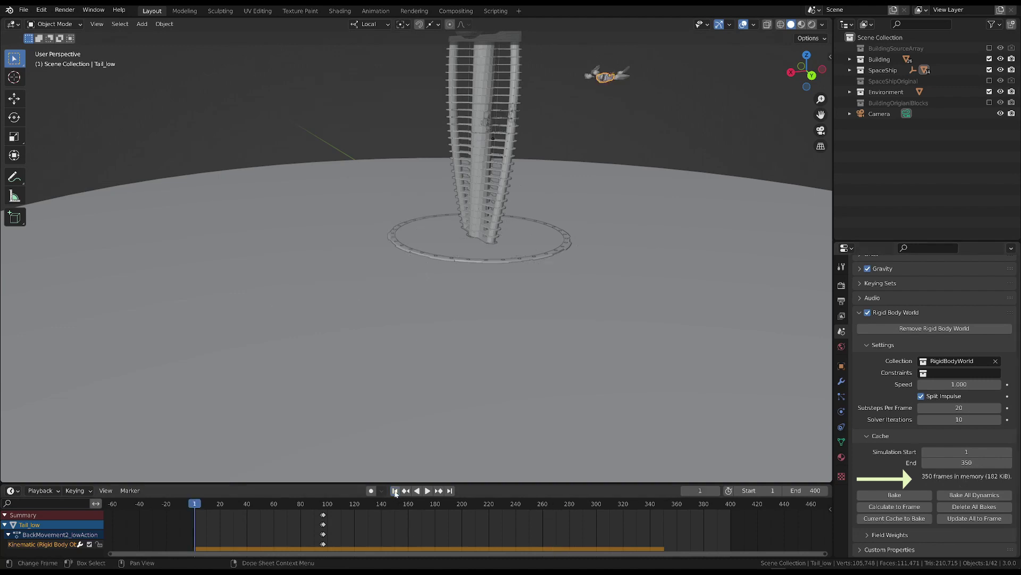
{"action": "key", "text": "space"}
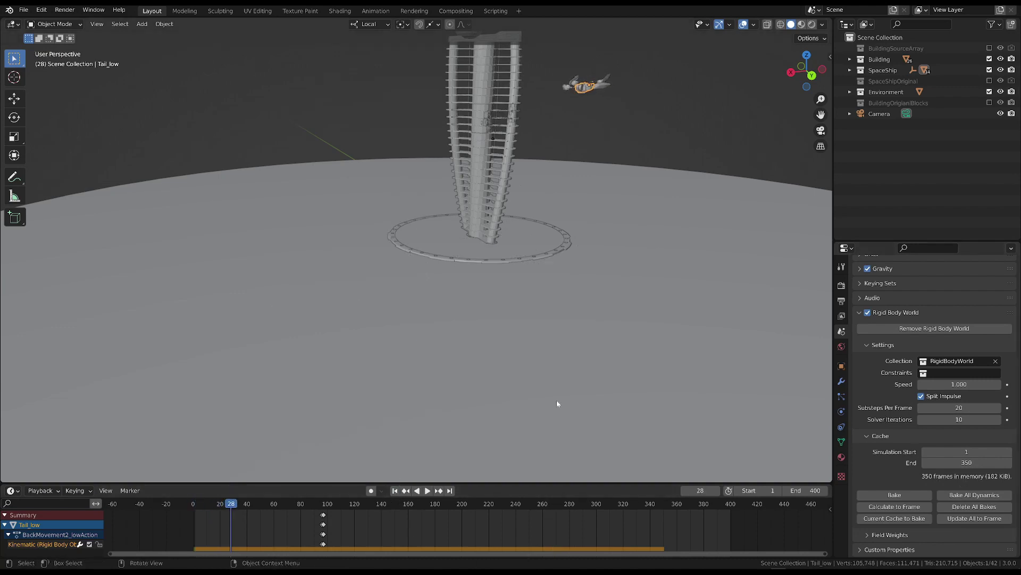
{"action": "key", "text": "space"}
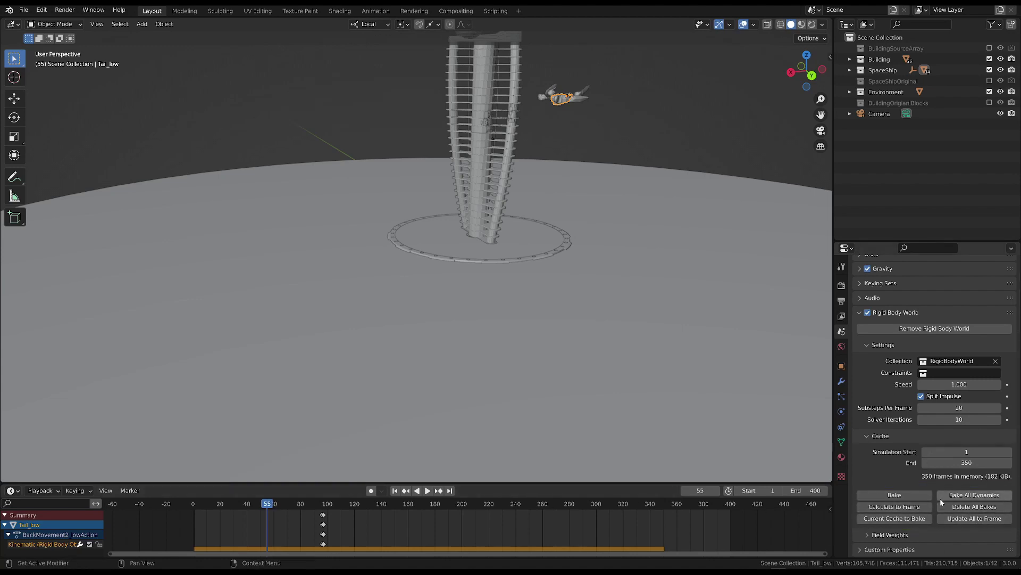
{"action": "left_click", "coordinate": [885, 496]}
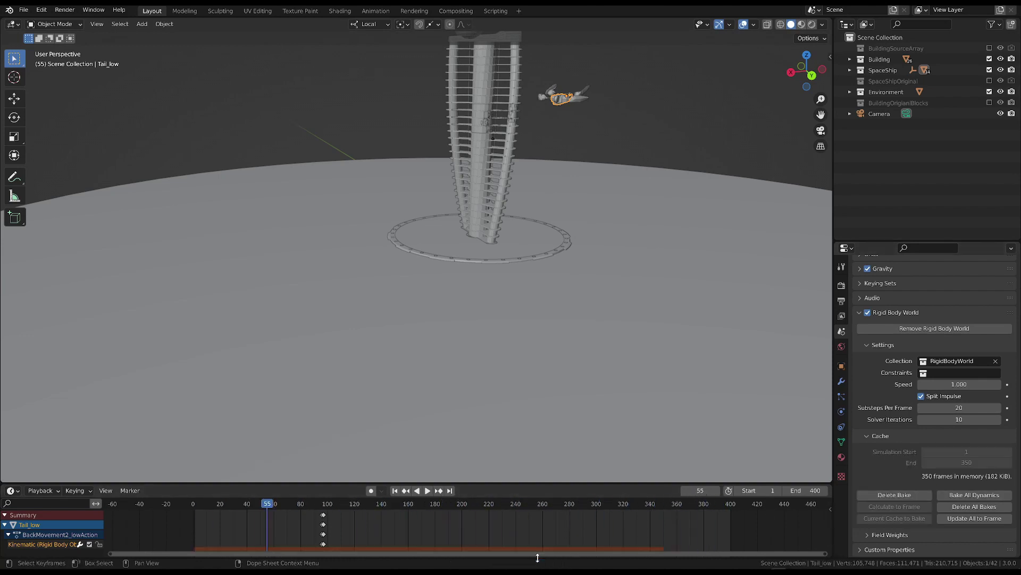
Step: Scrub the baked simulation to frame 254 and set Tail_low's rigid body friction to 0
{"action": "left_click_drag", "start_coordinate": [202, 505], "coordinate": [248, 511]}
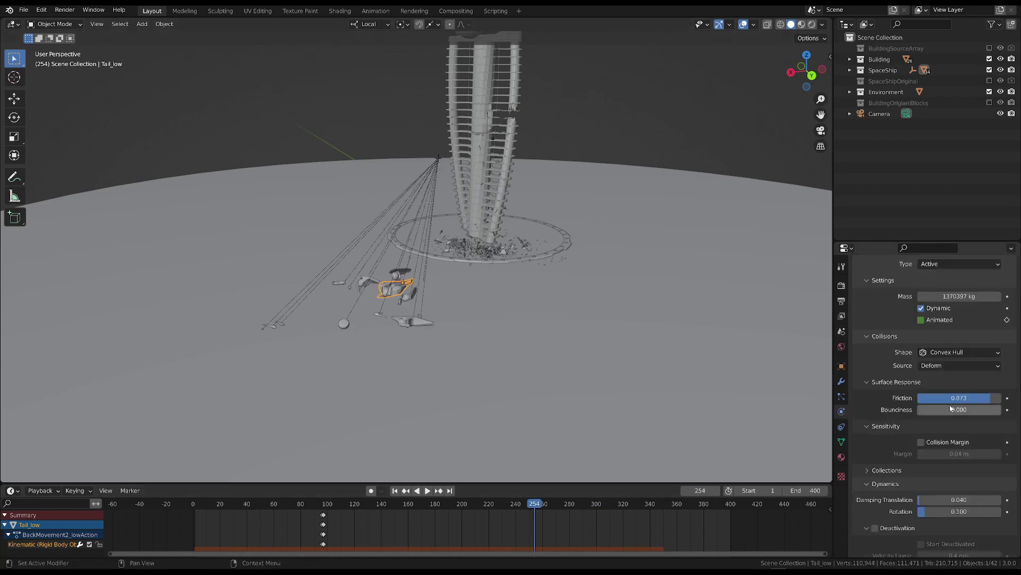
{"action": "left_click_drag", "start_coordinate": [959, 397], "coordinate": [917, 398]}
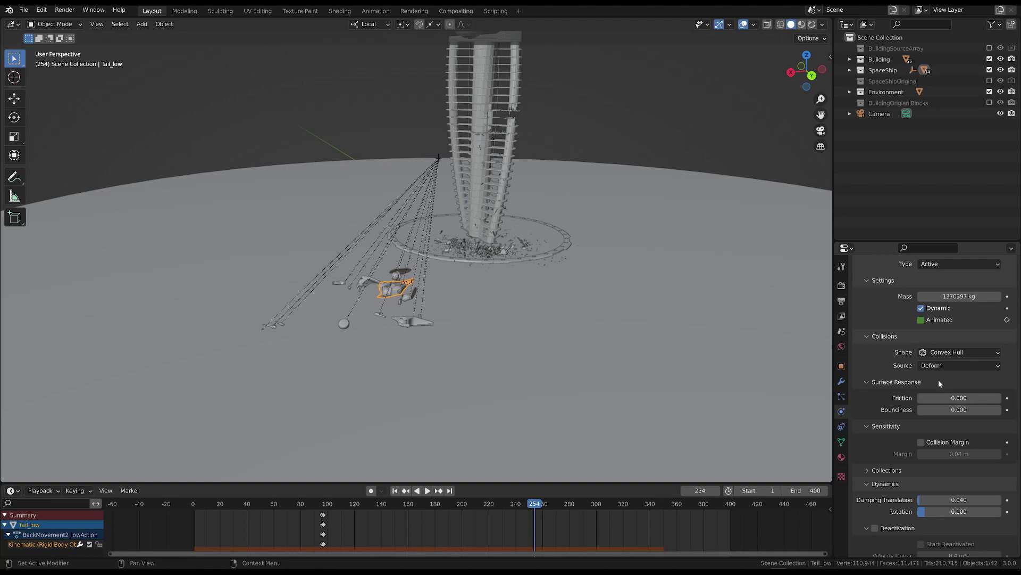
Step: Delete the existing Rigid Body World bake in the scene cache settings and bake the simulation again
{"action": "left_click", "coordinate": [841, 427]}
{"action": "left_click", "coordinate": [842, 332]}
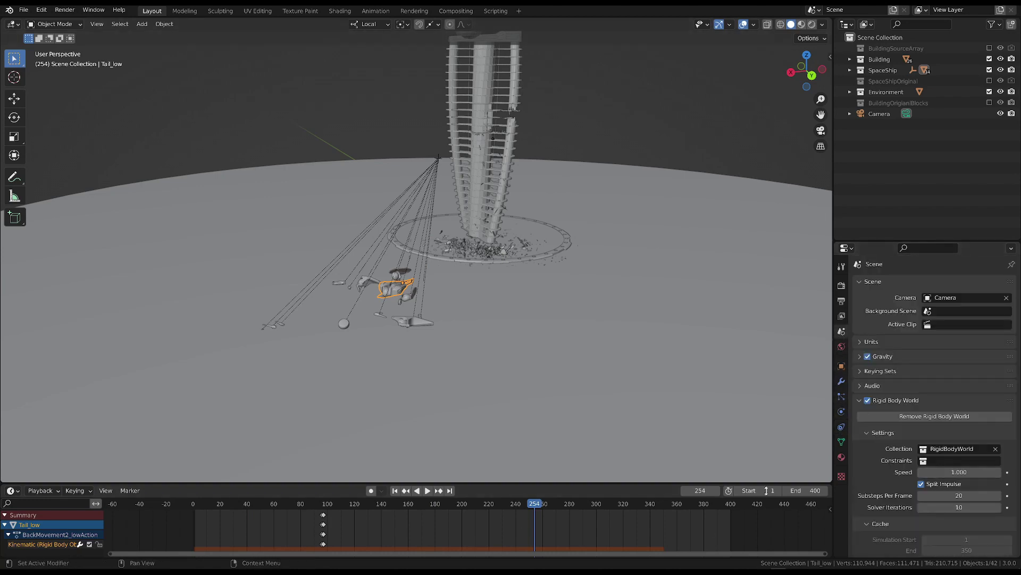
{"action": "scroll", "coordinate": [905, 479], "scroll_direction": "down", "scroll_amount": 5}
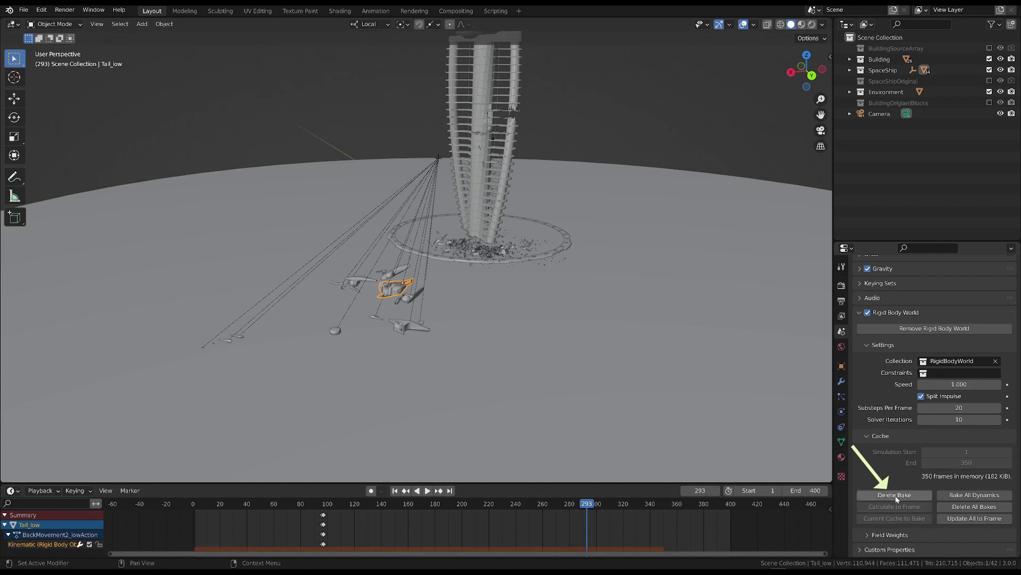
{"action": "left_click", "coordinate": [896, 496]}
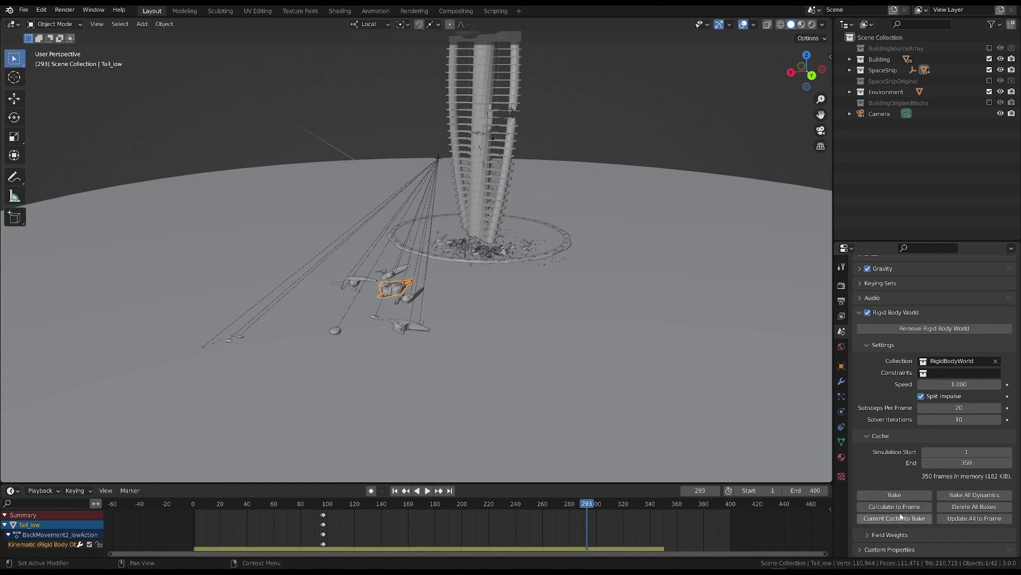
{"action": "left_click", "coordinate": [895, 495]}
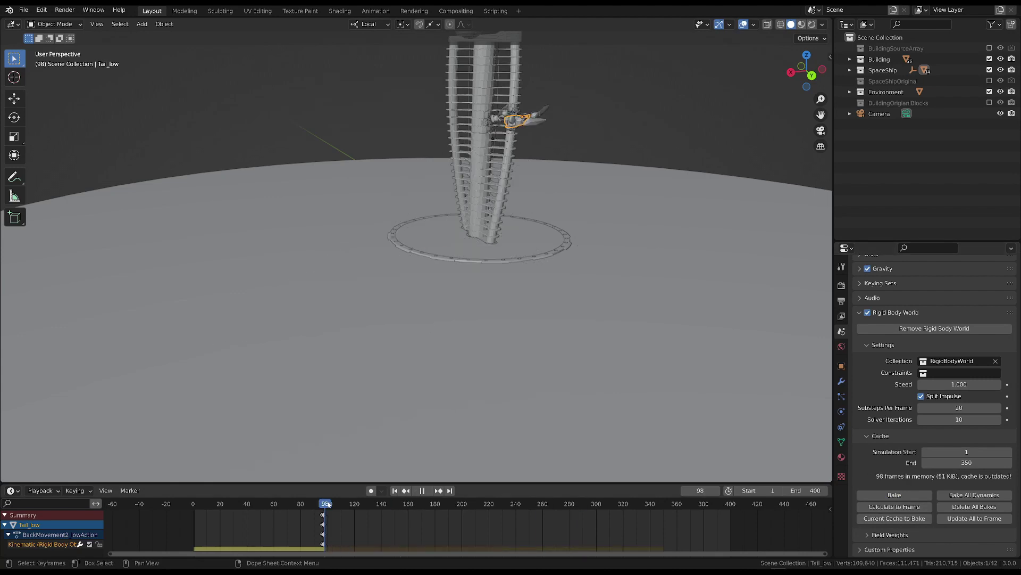
{"action": "left_click", "coordinate": [895, 494]}
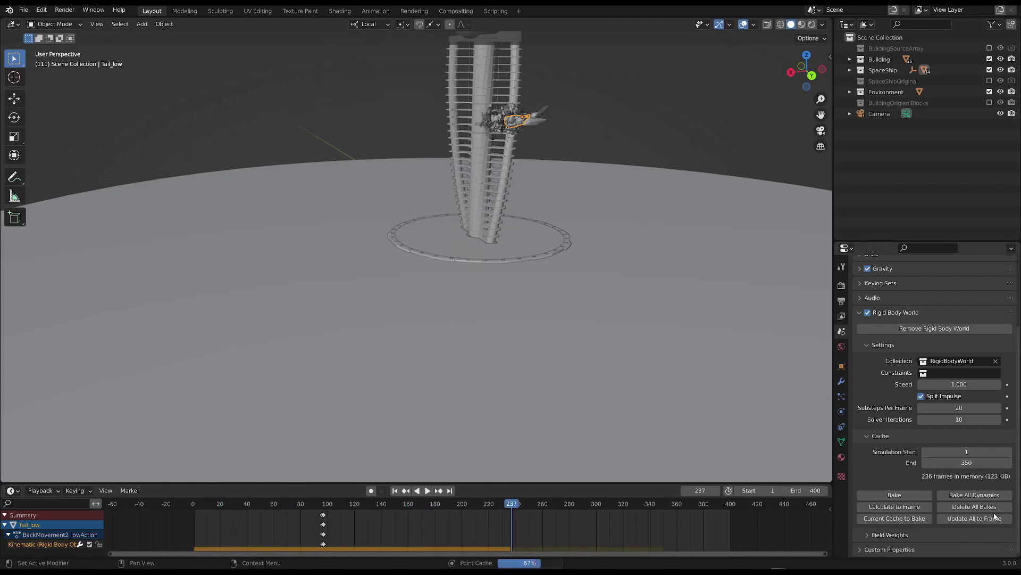
Step: Play back the new bake, scrub to frame 297, inspect the debris, and return to frame 1
{"action": "key", "text": "space"}
{"action": "left_click_drag", "start_coordinate": [256, 507], "coordinate": [593, 508]}
{"action": "key", "text": "space"}
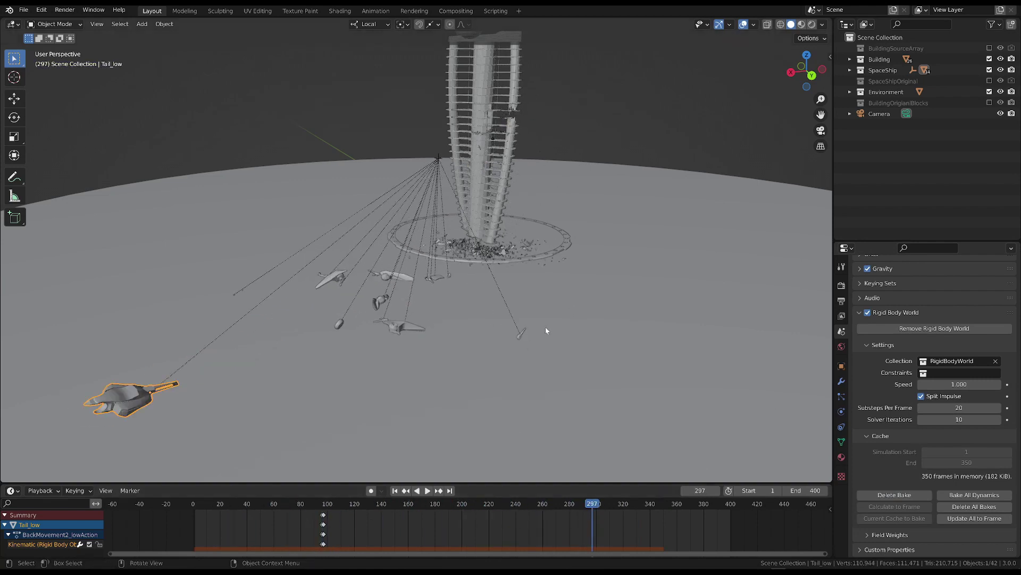
{"action": "middle_click_drag", "start_coordinate": [546, 331], "coordinate": [487, 428]}
{"action": "left_click", "coordinate": [395, 490]}
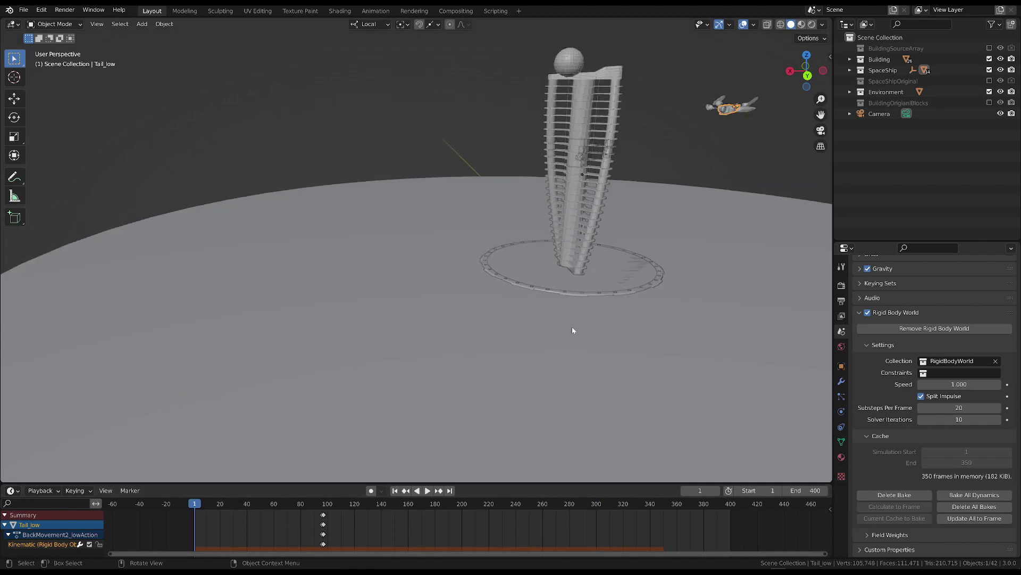
Step: Enable Deactivation with Start Deactivated in the rigid body dynamics of Tail_low
{"action": "middle_click_drag", "start_coordinate": [666, 333], "coordinate": [662, 246]}
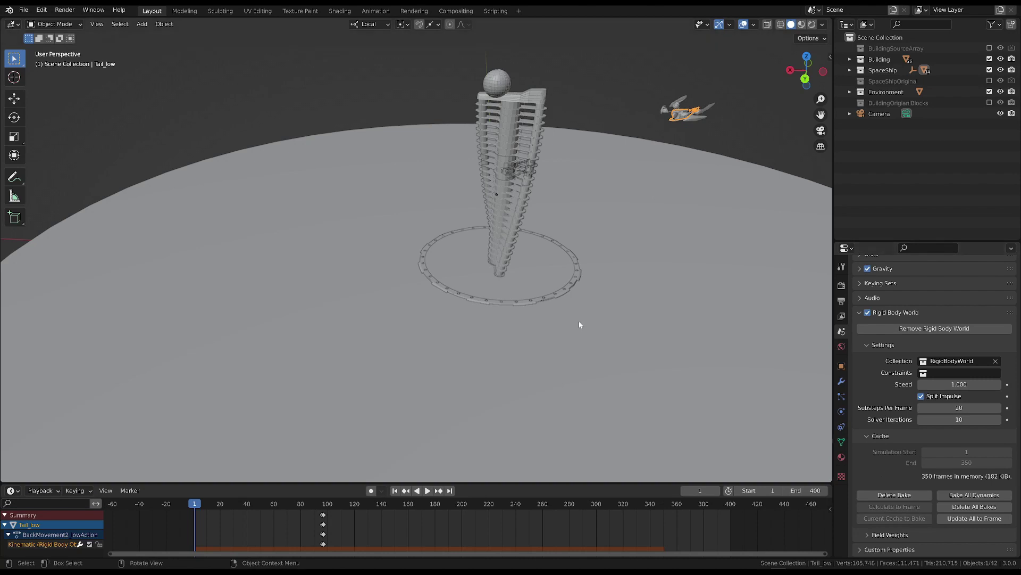
{"action": "middle_click_drag", "start_coordinate": [579, 320], "coordinate": [591, 298]}
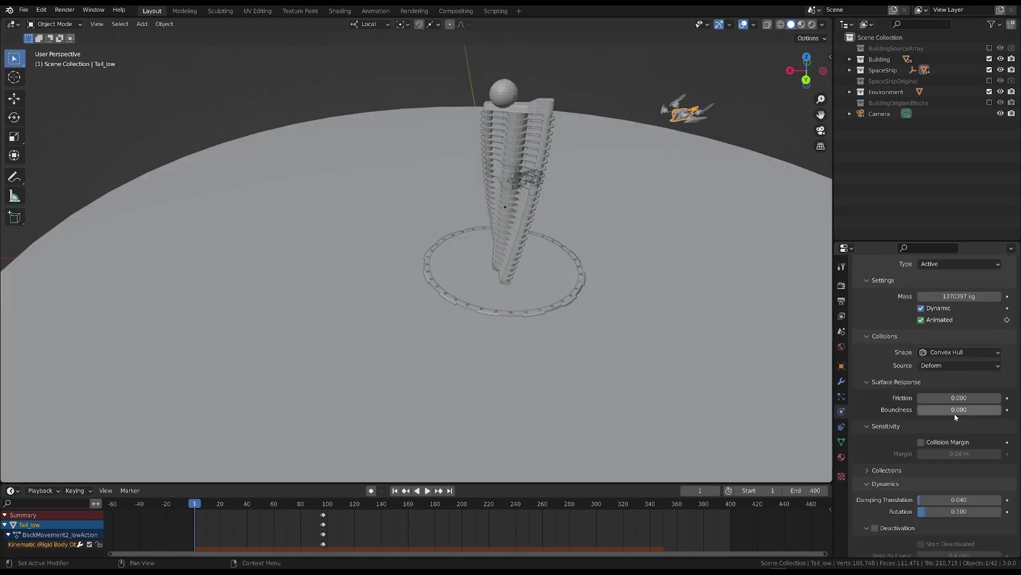
{"action": "scroll", "coordinate": [940, 415], "scroll_direction": "down", "scroll_amount": 1}
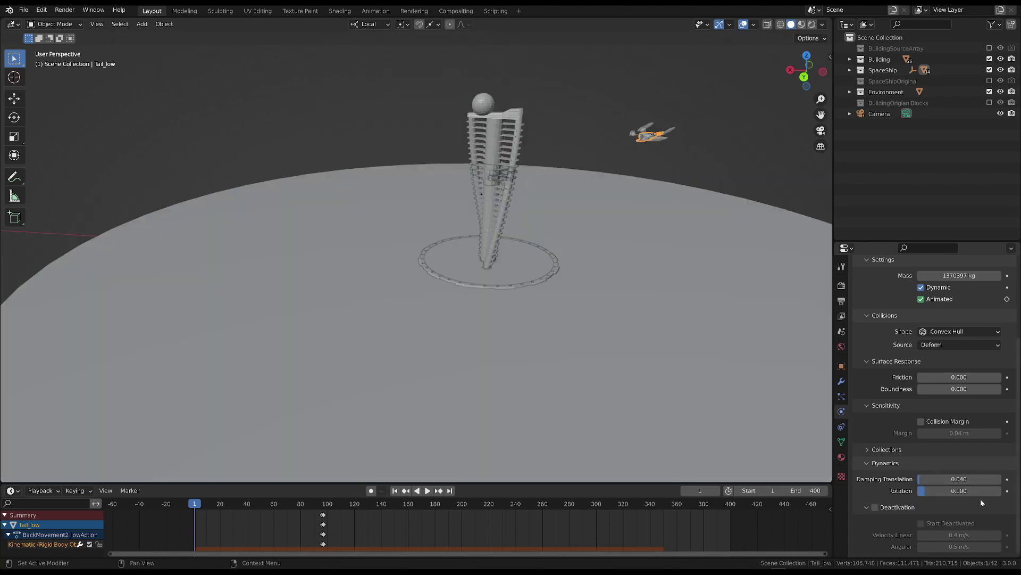
{"action": "left_click", "coordinate": [875, 507]}
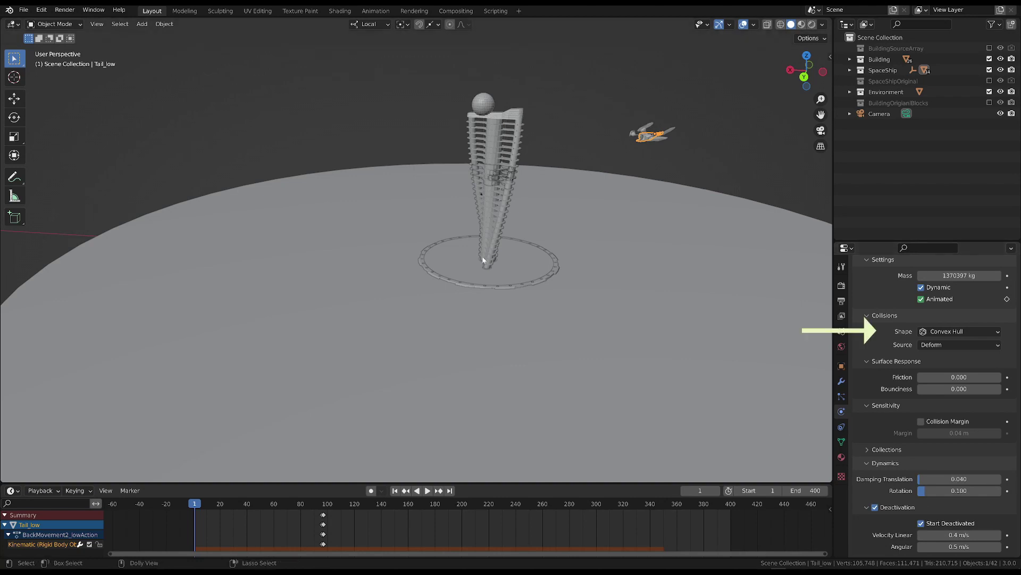
Step: Switch to an orthographic close-up of the spaceship, inspect it from several sides, and hide the Environment collection
{"action": "middle_click_drag", "start_coordinate": [657, 150], "coordinate": [582, 200], "text": "shift"}
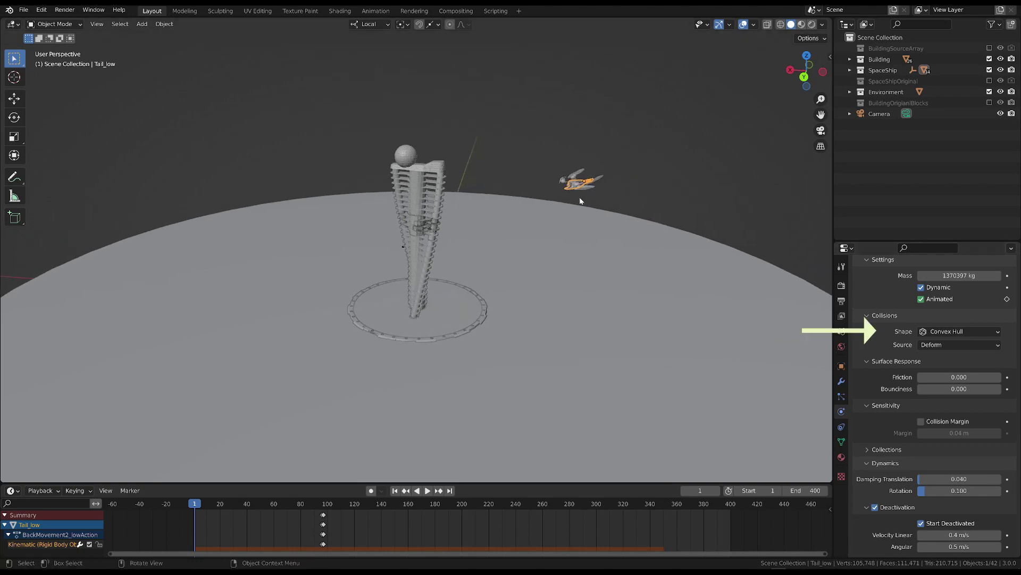
{"action": "scroll", "coordinate": [592, 183], "scroll_direction": "up", "scroll_amount": 1}
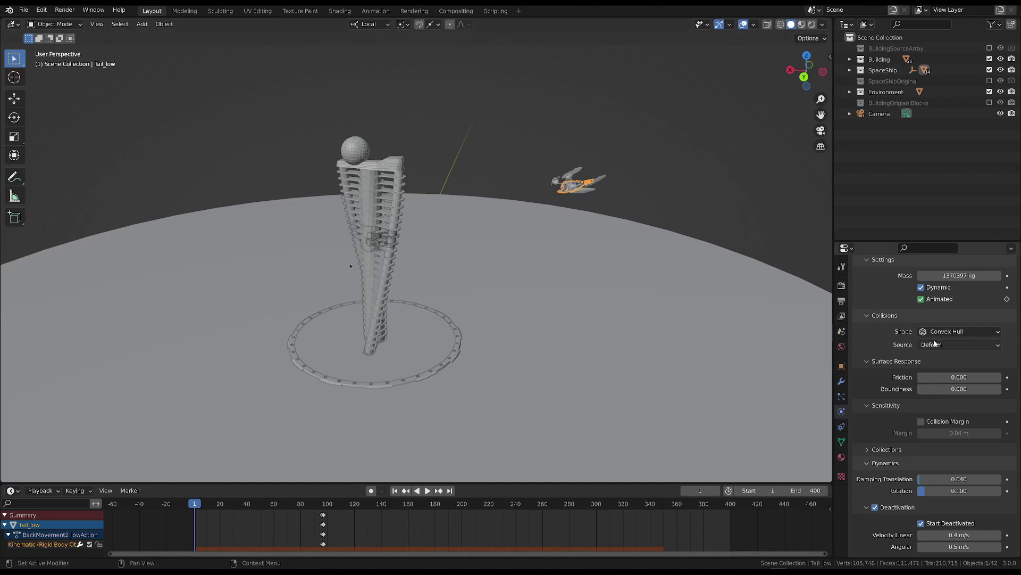
{"action": "scroll", "coordinate": [587, 208], "scroll_direction": "up", "scroll_amount": 3}
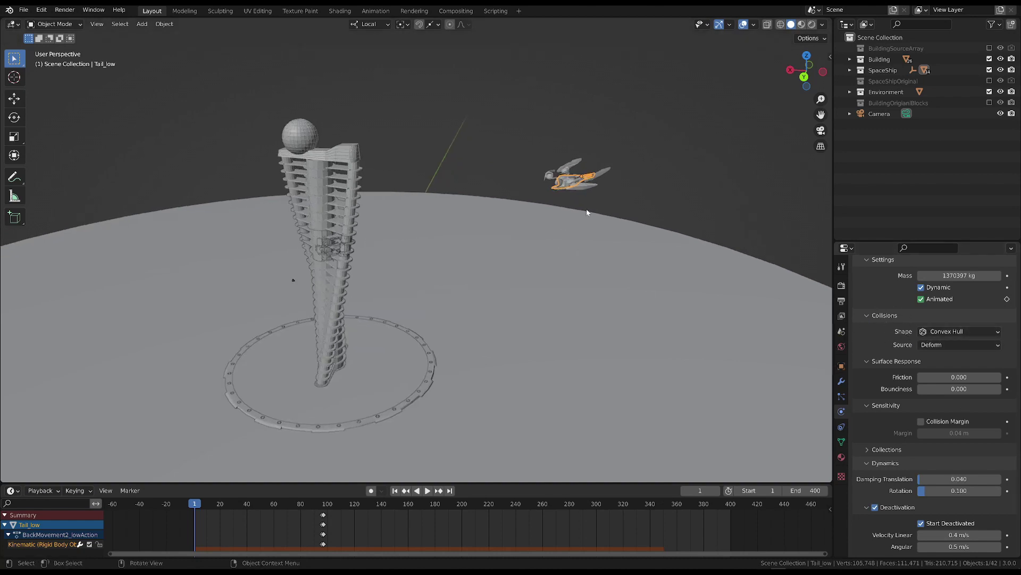
{"action": "key", "text": "KP_5"}
{"action": "scroll", "coordinate": [586, 209], "scroll_direction": "down", "scroll_amount": 10}
{"action": "middle_click_drag", "start_coordinate": [525, 256], "coordinate": [424, 289], "text": "shift"}
{"action": "scroll", "coordinate": [422, 289], "scroll_direction": "up", "scroll_amount": 7}
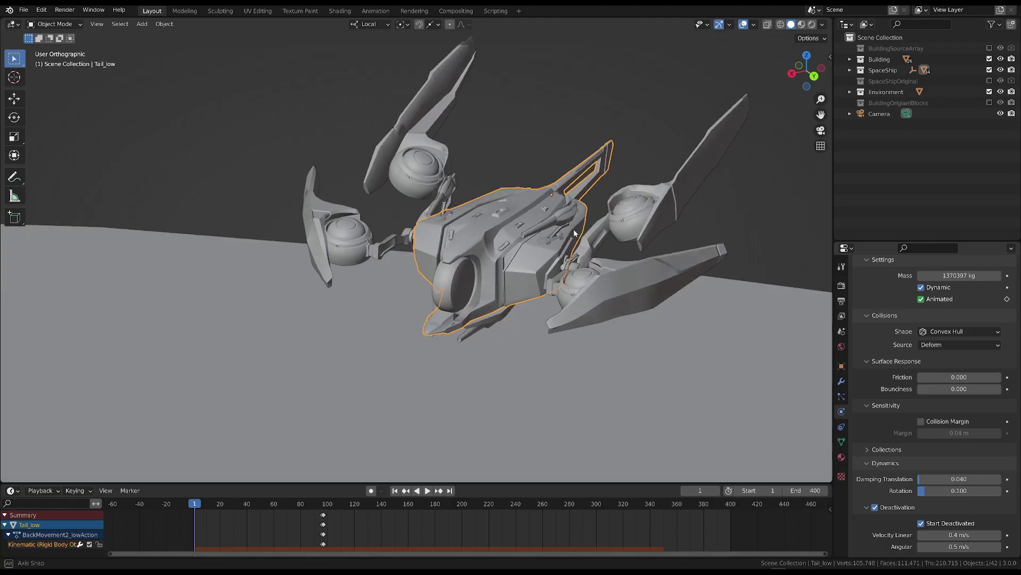
{"action": "middle_click_drag", "start_coordinate": [573, 229], "coordinate": [499, 223]}
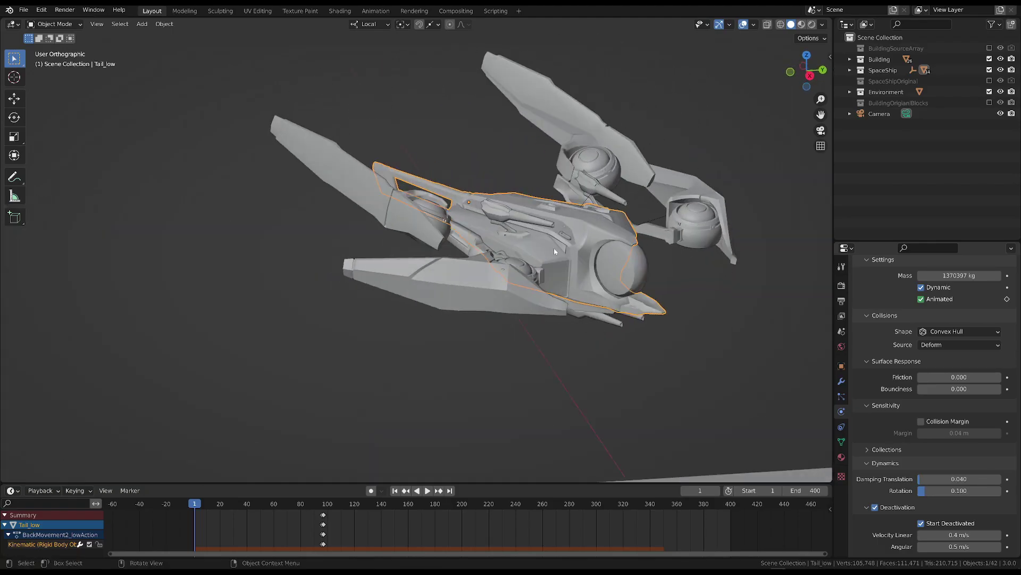
{"action": "middle_click_drag", "start_coordinate": [555, 251], "coordinate": [489, 209]}
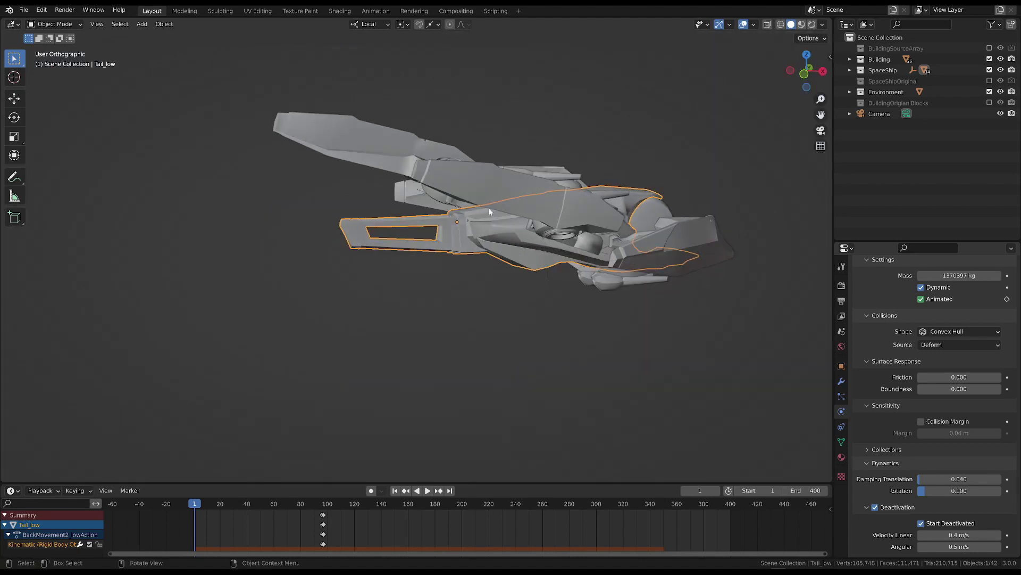
{"action": "middle_click_drag", "start_coordinate": [597, 212], "coordinate": [610, 269]}
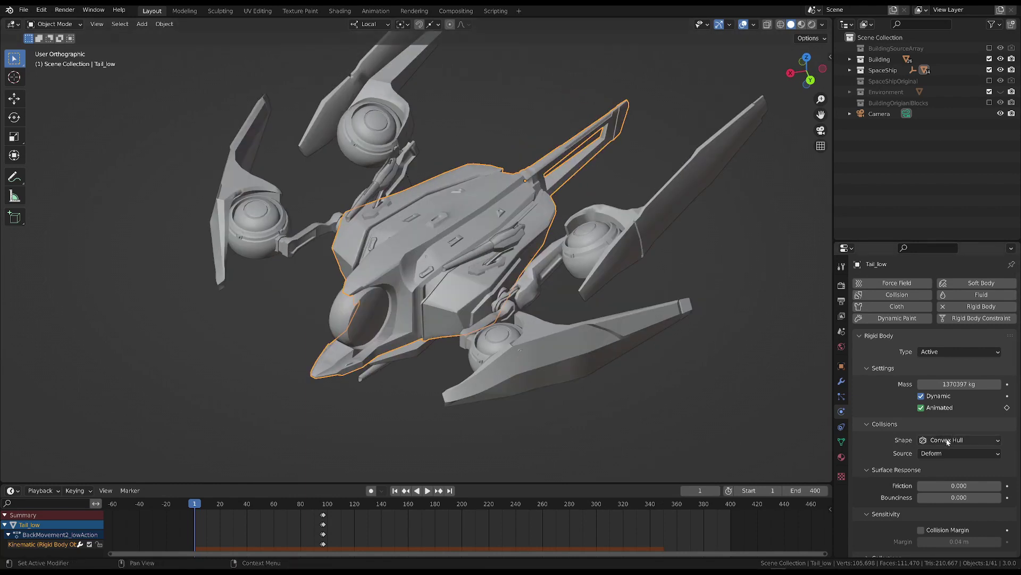
Step: Try the Box collision shape on Tail_low and inspect its bounds around the hull
{"action": "left_click", "coordinate": [953, 440]}
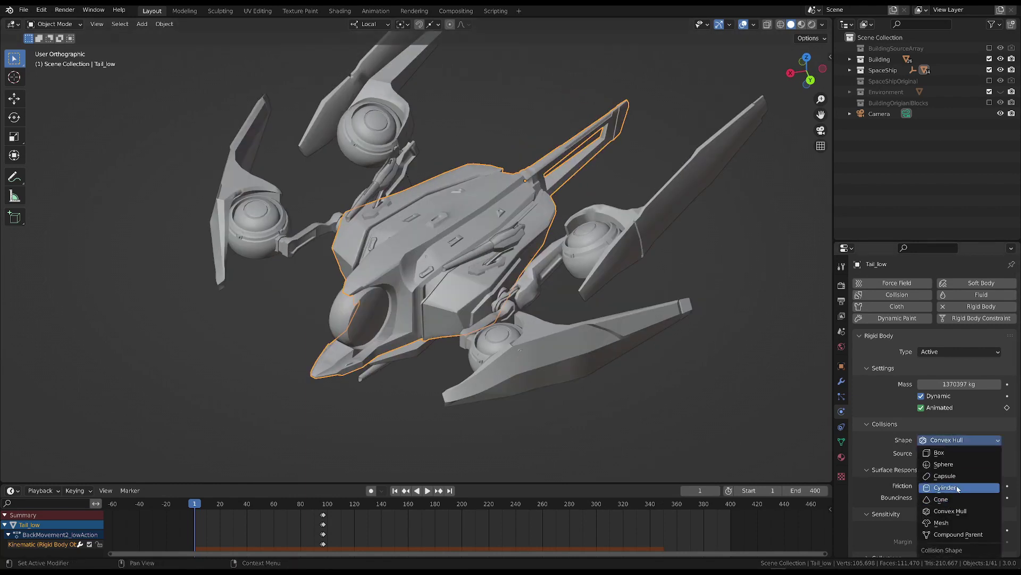
{"action": "left_click", "coordinate": [939, 452]}
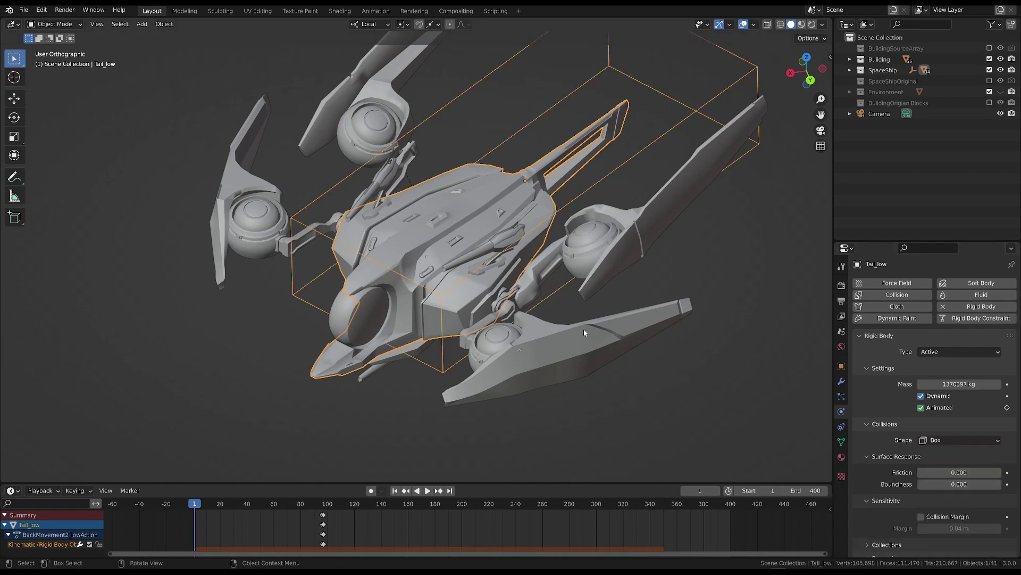
{"action": "middle_click_drag", "start_coordinate": [583, 330], "coordinate": [312, 251]}
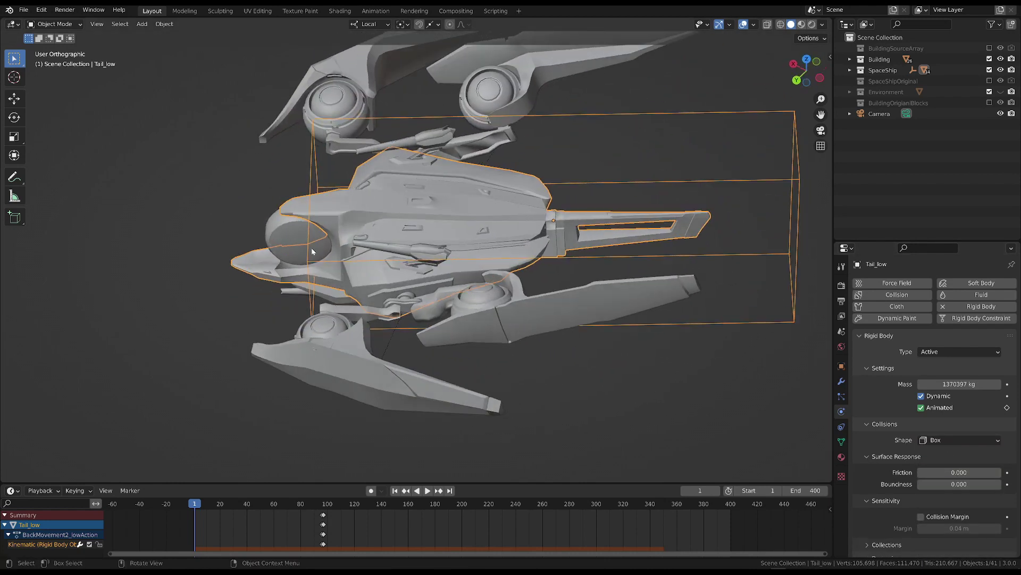
{"action": "middle_click_drag", "start_coordinate": [691, 161], "coordinate": [409, 230]}
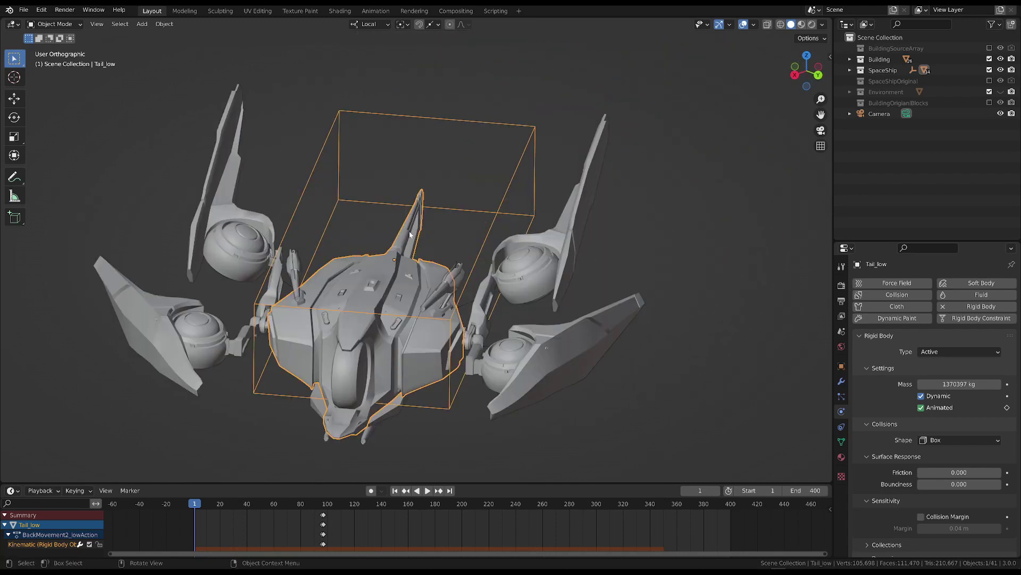
Step: Try the Sphere and Capsule collision shapes on Tail_low
{"action": "left_click", "coordinate": [963, 439]}
{"action": "left_click", "coordinate": [952, 465]}
{"action": "middle_click_drag", "start_coordinate": [639, 297], "coordinate": [564, 292]}
{"action": "left_click", "coordinate": [958, 439]}
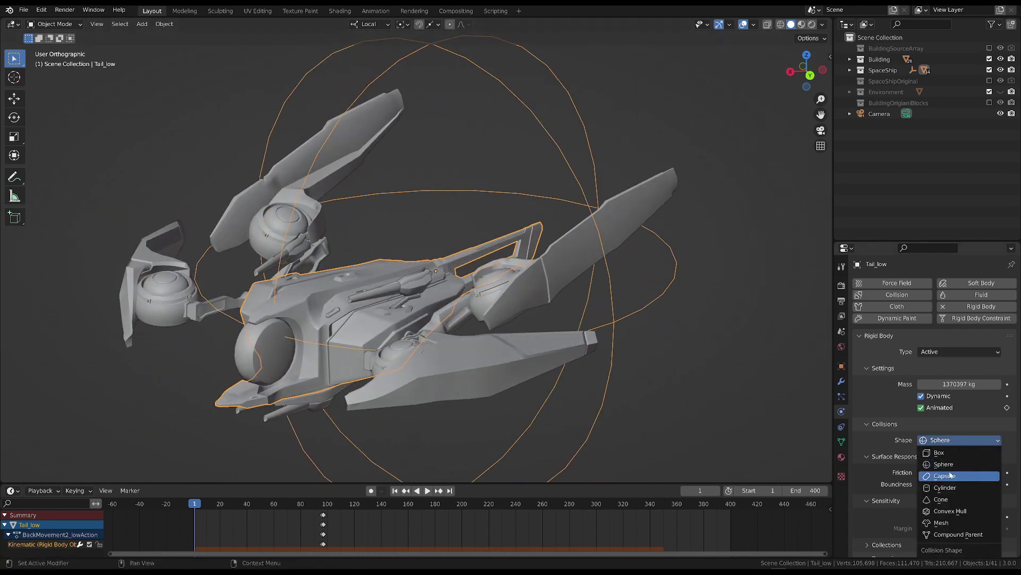
{"action": "left_click", "coordinate": [951, 475]}
Step: Try the Cylinder collision shape on Tail_low and examine how it surrounds the ship
{"action": "left_click", "coordinate": [958, 440]}
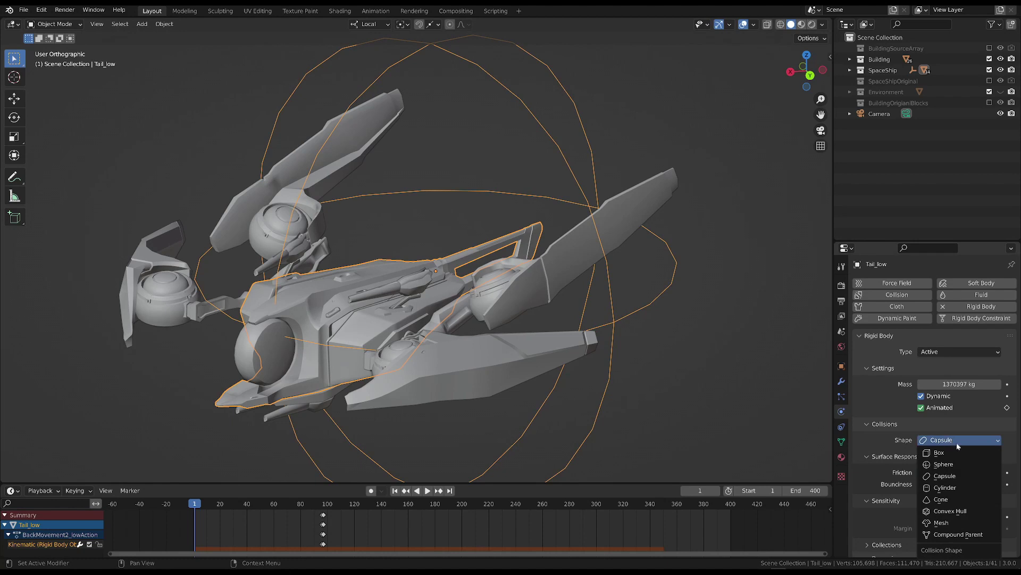
{"action": "left_click", "coordinate": [949, 486]}
{"action": "middle_click_drag", "start_coordinate": [596, 282], "coordinate": [546, 269]}
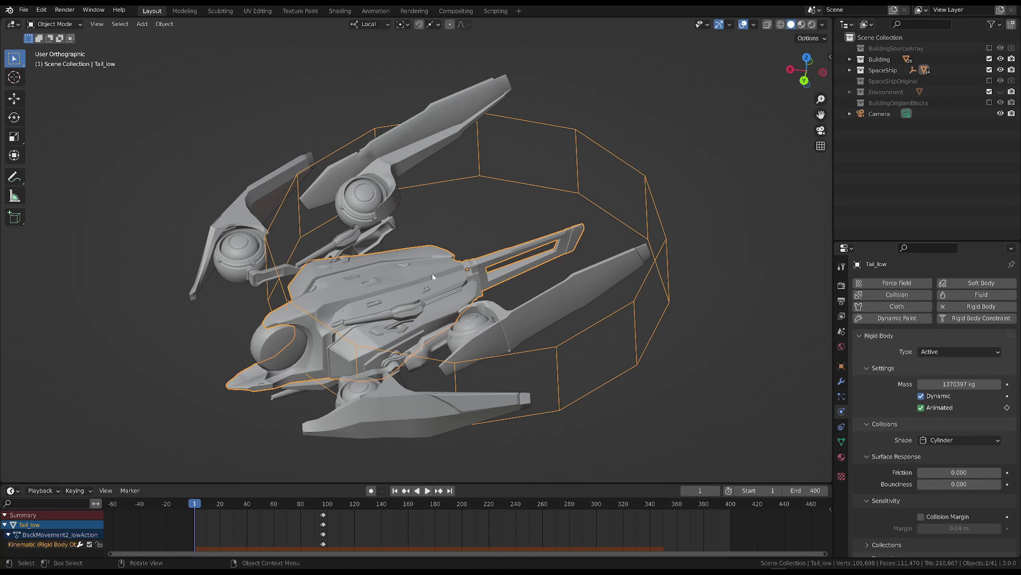
{"action": "middle_click_drag", "start_coordinate": [504, 282], "coordinate": [504, 293]}
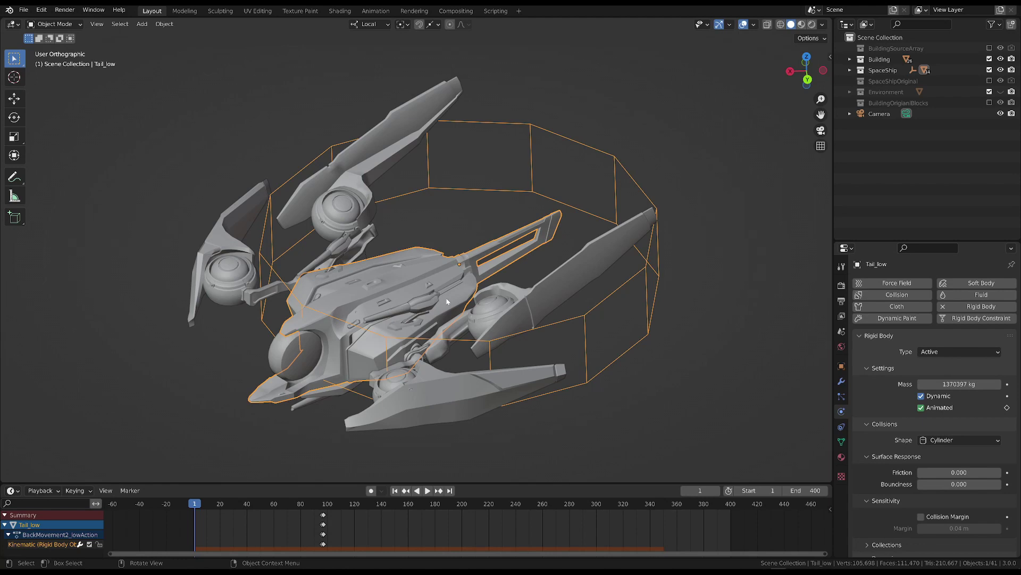
{"action": "middle_click_drag", "start_coordinate": [499, 255], "coordinate": [480, 245]}
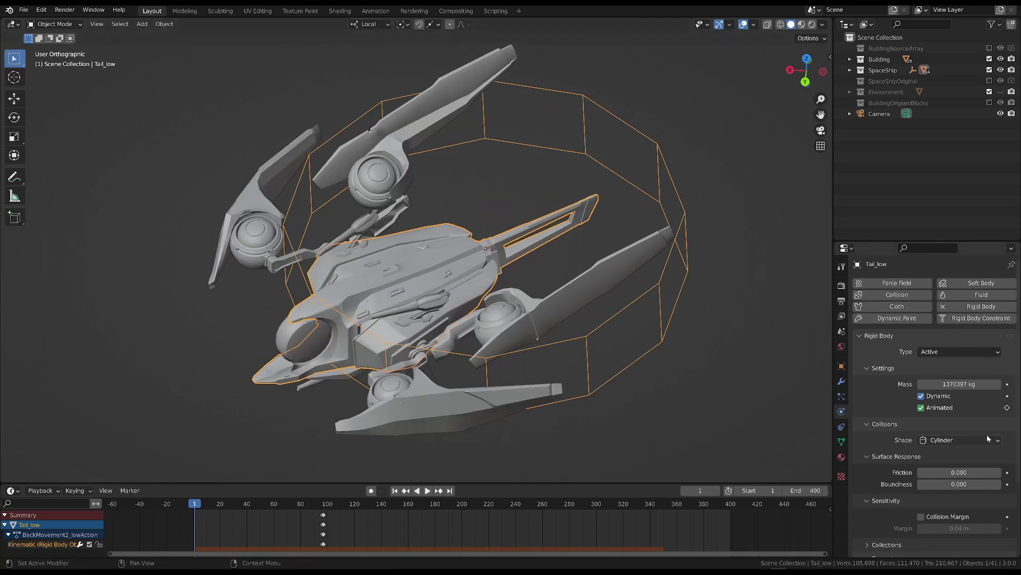
Step: Set Tail_low's collision shape back to Convex Hull and inspect the hull from several angles
{"action": "left_click", "coordinate": [939, 440]}
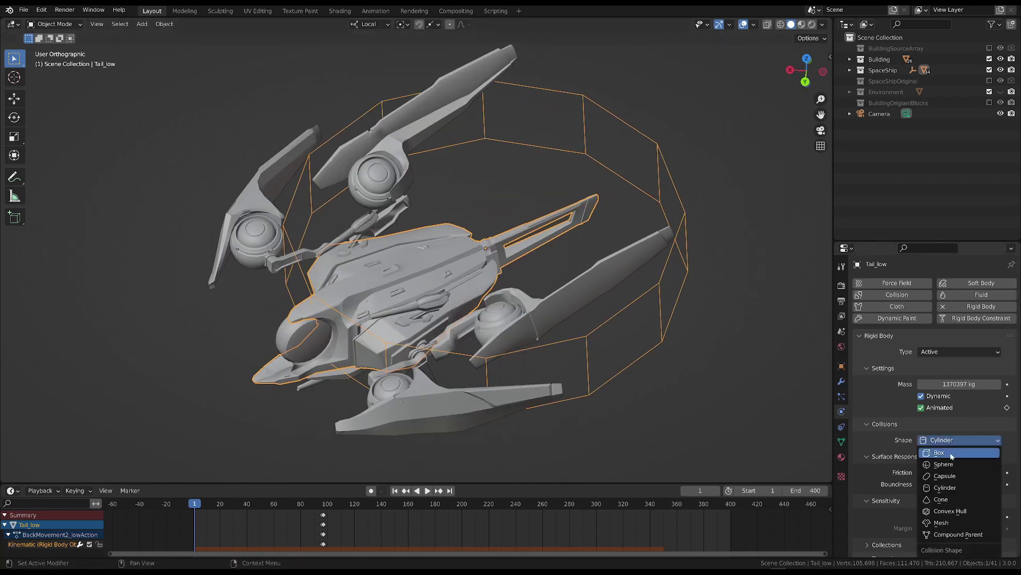
{"action": "left_click", "coordinate": [938, 511]}
{"action": "middle_click_drag", "start_coordinate": [665, 330], "coordinate": [532, 355]}
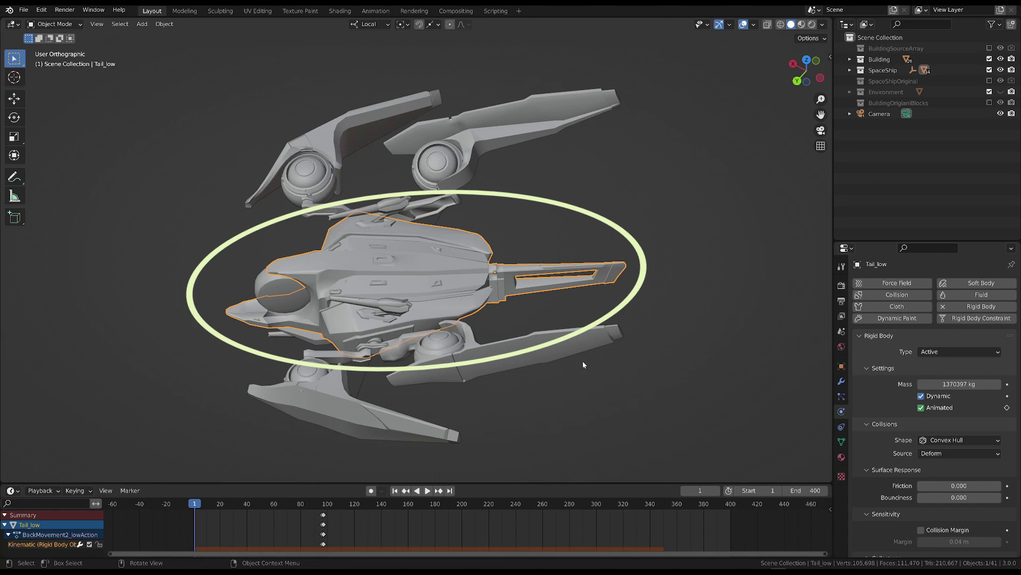
{"action": "middle_click_drag", "start_coordinate": [583, 364], "coordinate": [276, 261]}
{"action": "middle_click_drag", "start_coordinate": [422, 267], "coordinate": [403, 285]}
{"action": "middle_click_drag", "start_coordinate": [517, 227], "coordinate": [507, 238]}
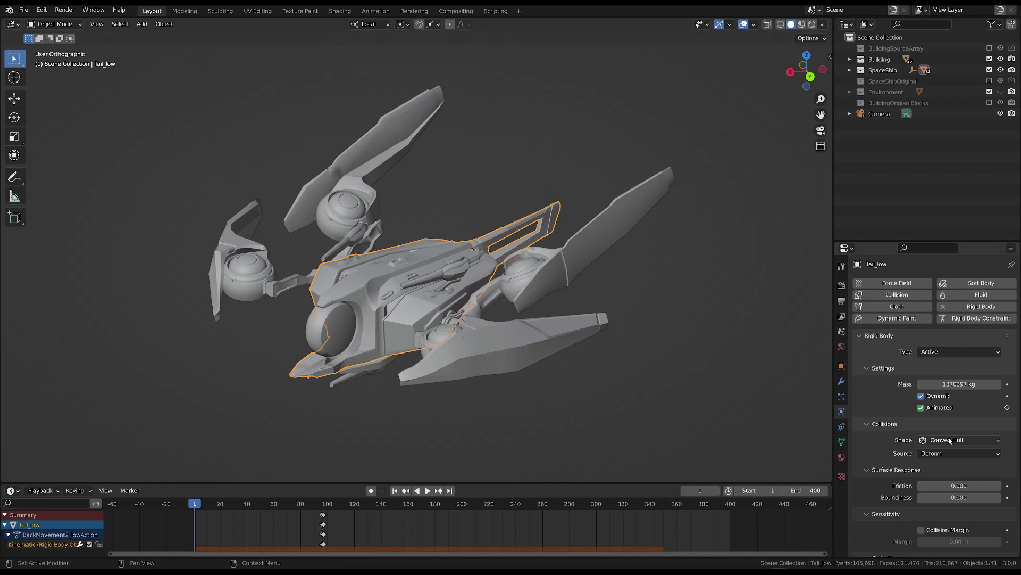
Step: Try the Mesh collision shape on Tail_low and examine the ship's detailed geometry from several angles
{"action": "middle_click_drag", "start_coordinate": [490, 356], "coordinate": [401, 278]}
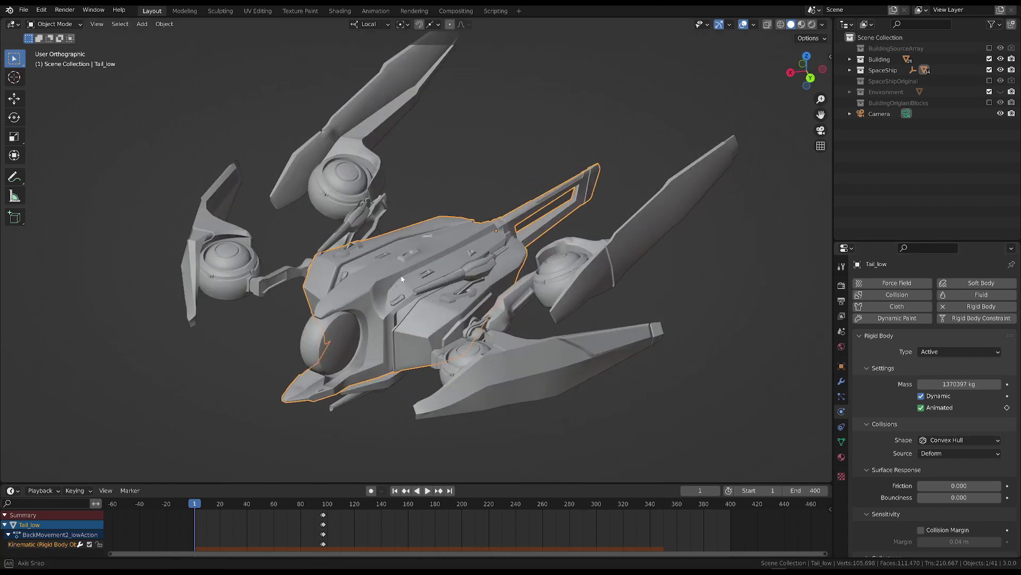
{"action": "scroll", "coordinate": [401, 279], "scroll_direction": "down", "scroll_amount": 3}
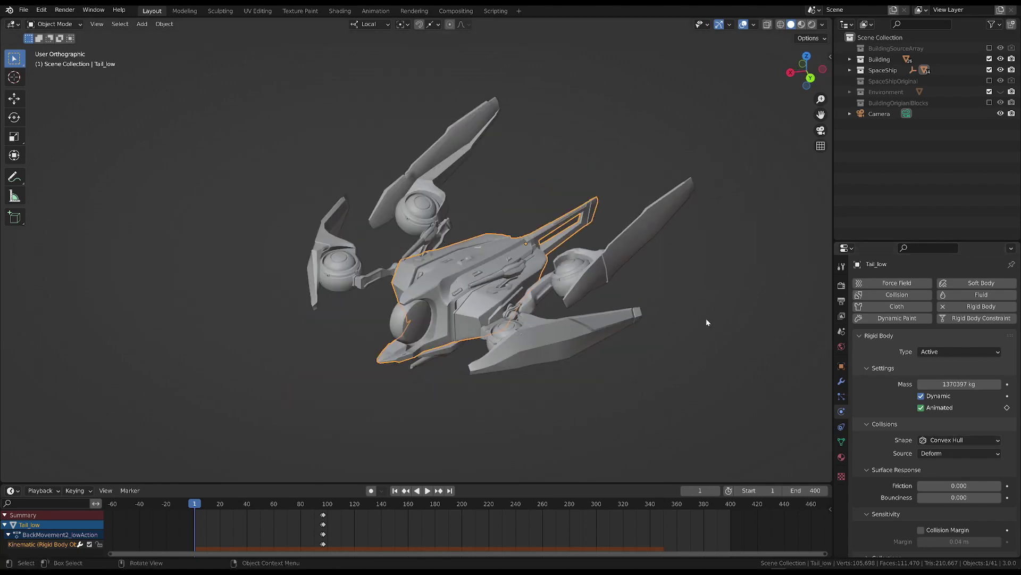
{"action": "left_click", "coordinate": [947, 440]}
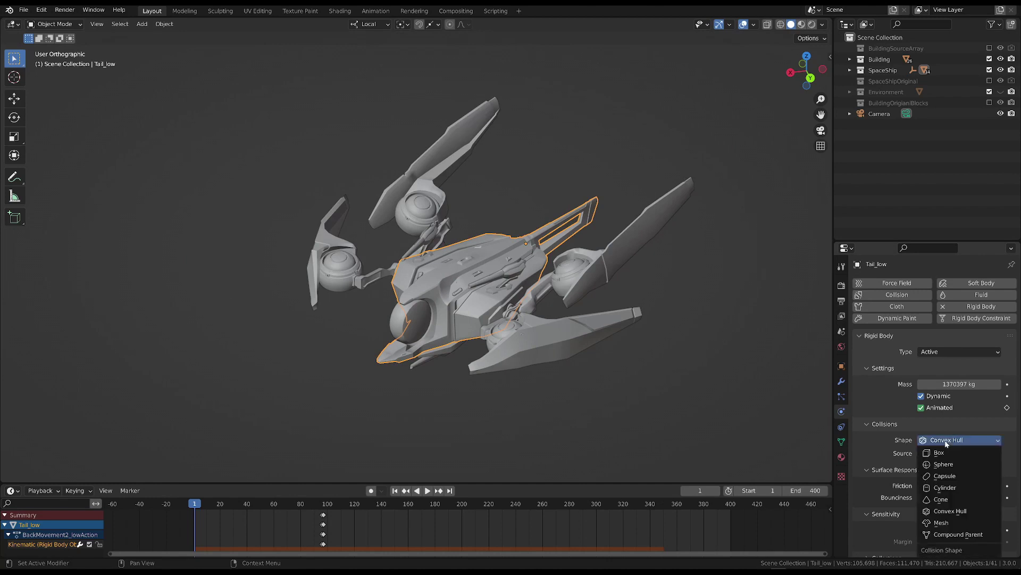
{"action": "left_click", "coordinate": [950, 527]}
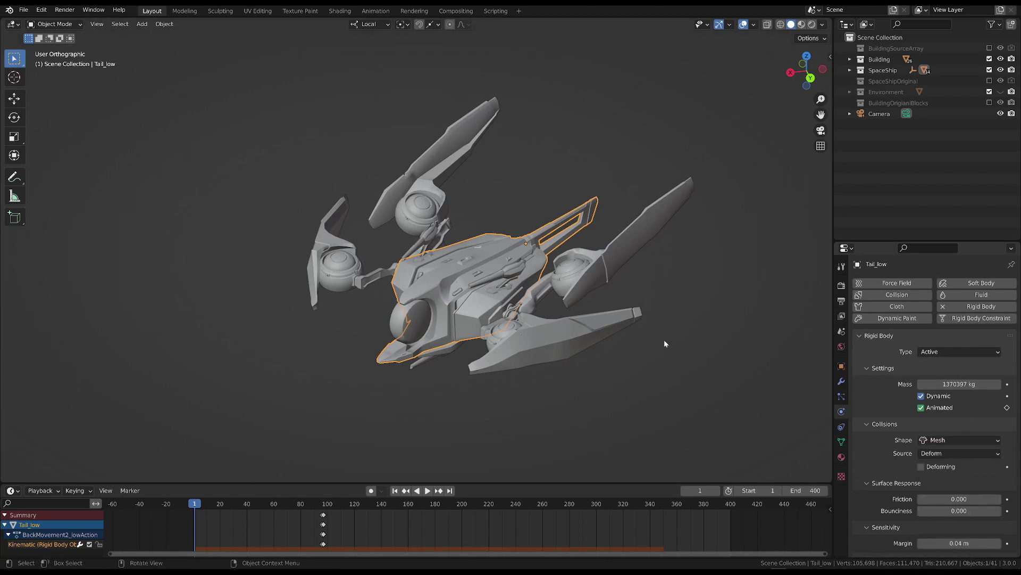
{"action": "scroll", "coordinate": [450, 263], "scroll_direction": "up", "scroll_amount": 2}
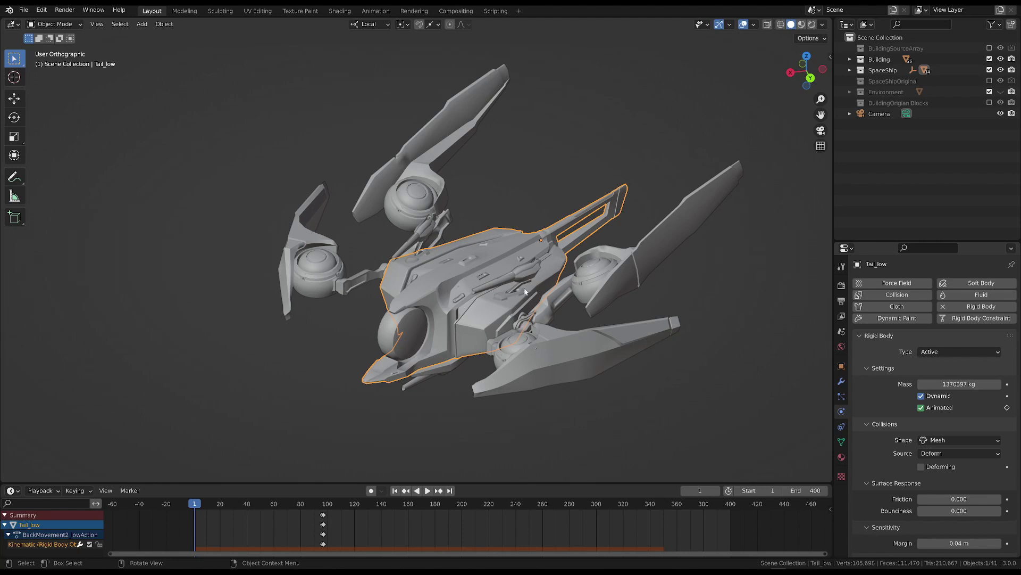
{"action": "middle_click_drag", "start_coordinate": [549, 290], "coordinate": [509, 364]}
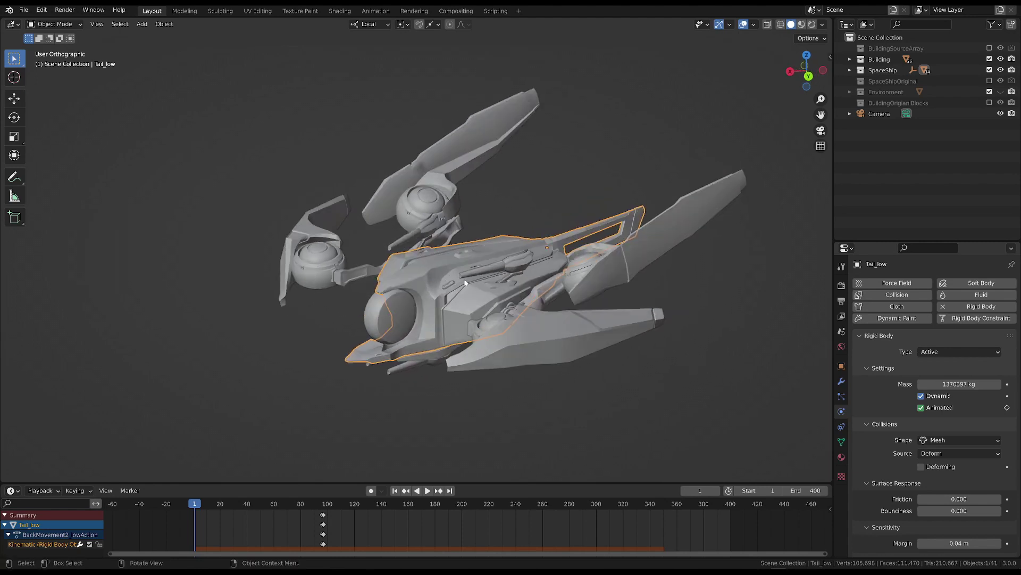
{"action": "scroll", "coordinate": [524, 269], "scroll_direction": "up", "scroll_amount": 2}
{"action": "middle_click_drag", "start_coordinate": [568, 242], "coordinate": [552, 245]}
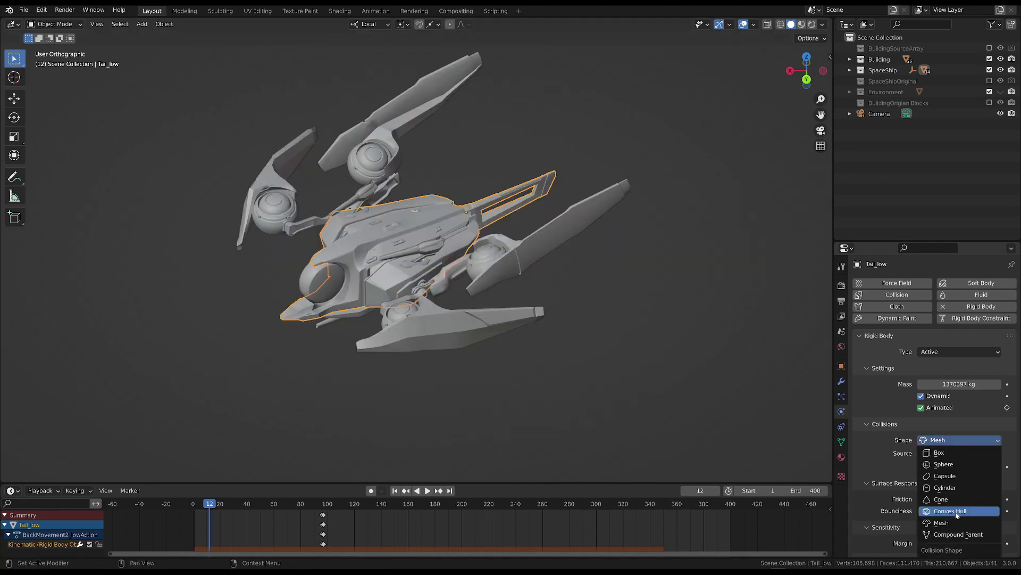
Step: Restore the Convex Hull collision shape on Tail_low and view the ship together with the whole tower at frame 12
{"action": "left_click", "coordinate": [960, 509]}
{"action": "scroll", "coordinate": [468, 298], "scroll_direction": "down", "scroll_amount": 3}
{"action": "middle_click_drag", "start_coordinate": [452, 342], "coordinate": [549, 276], "text": "shift"}
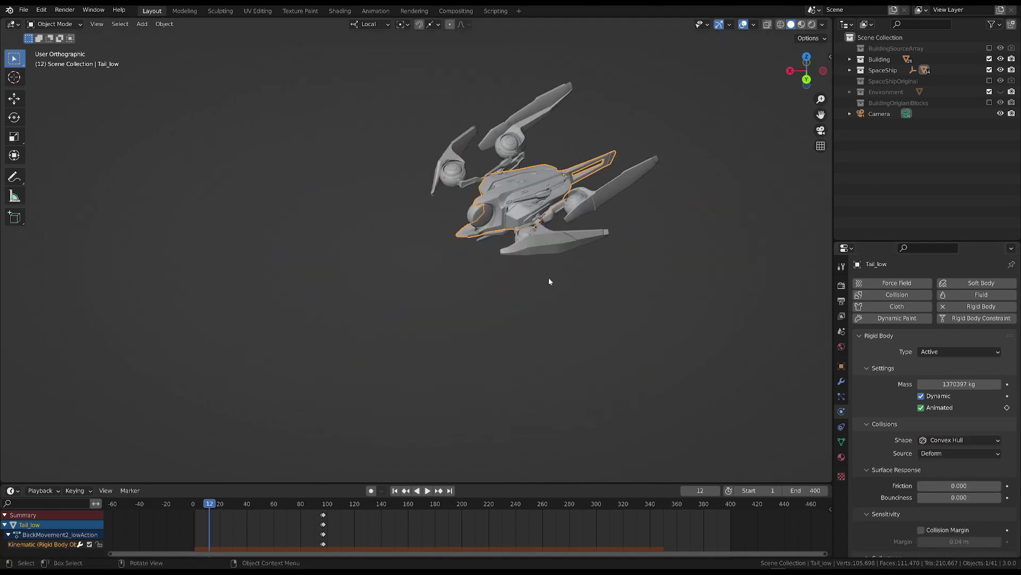
{"action": "scroll", "coordinate": [551, 274], "scroll_direction": "up", "scroll_amount": 1}
{"action": "scroll", "coordinate": [551, 273], "scroll_direction": "down", "scroll_amount": 4}
{"action": "middle_click_drag", "start_coordinate": [484, 321], "coordinate": [627, 248], "text": "shift"}
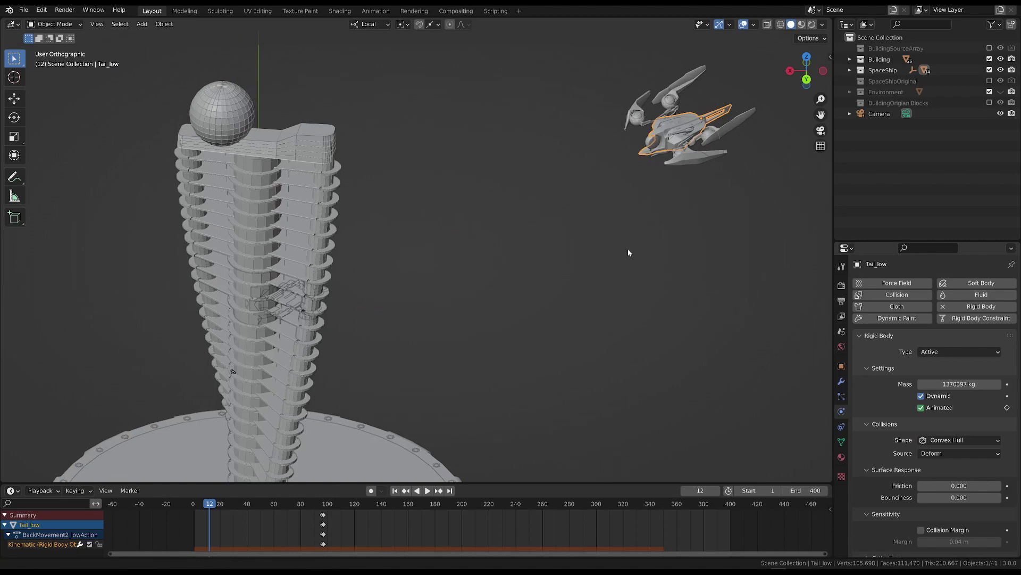
{"action": "scroll", "coordinate": [564, 286], "scroll_direction": "down", "scroll_amount": 4}
{"action": "middle_click_drag", "start_coordinate": [492, 299], "coordinate": [559, 285], "text": "shift"}
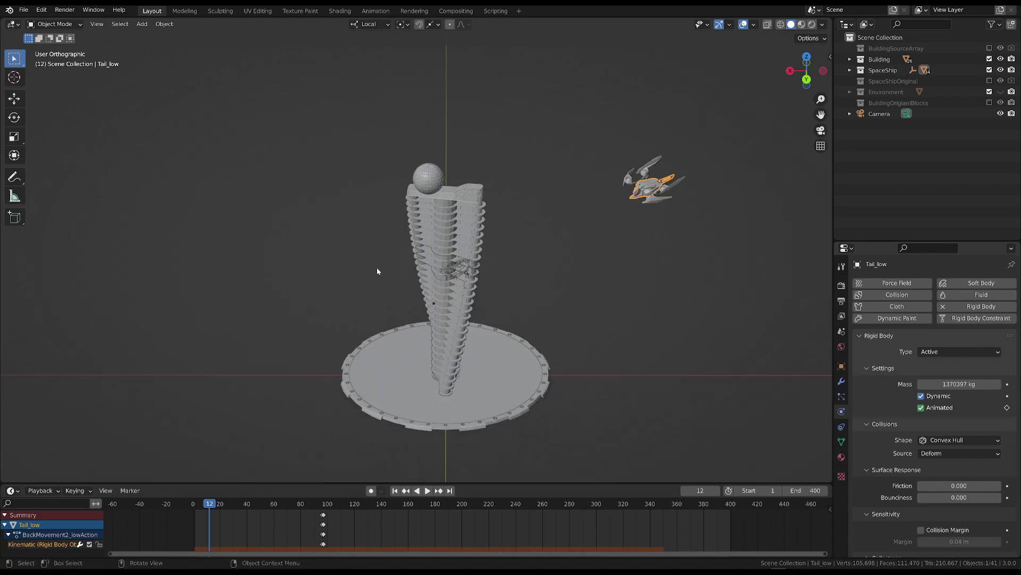